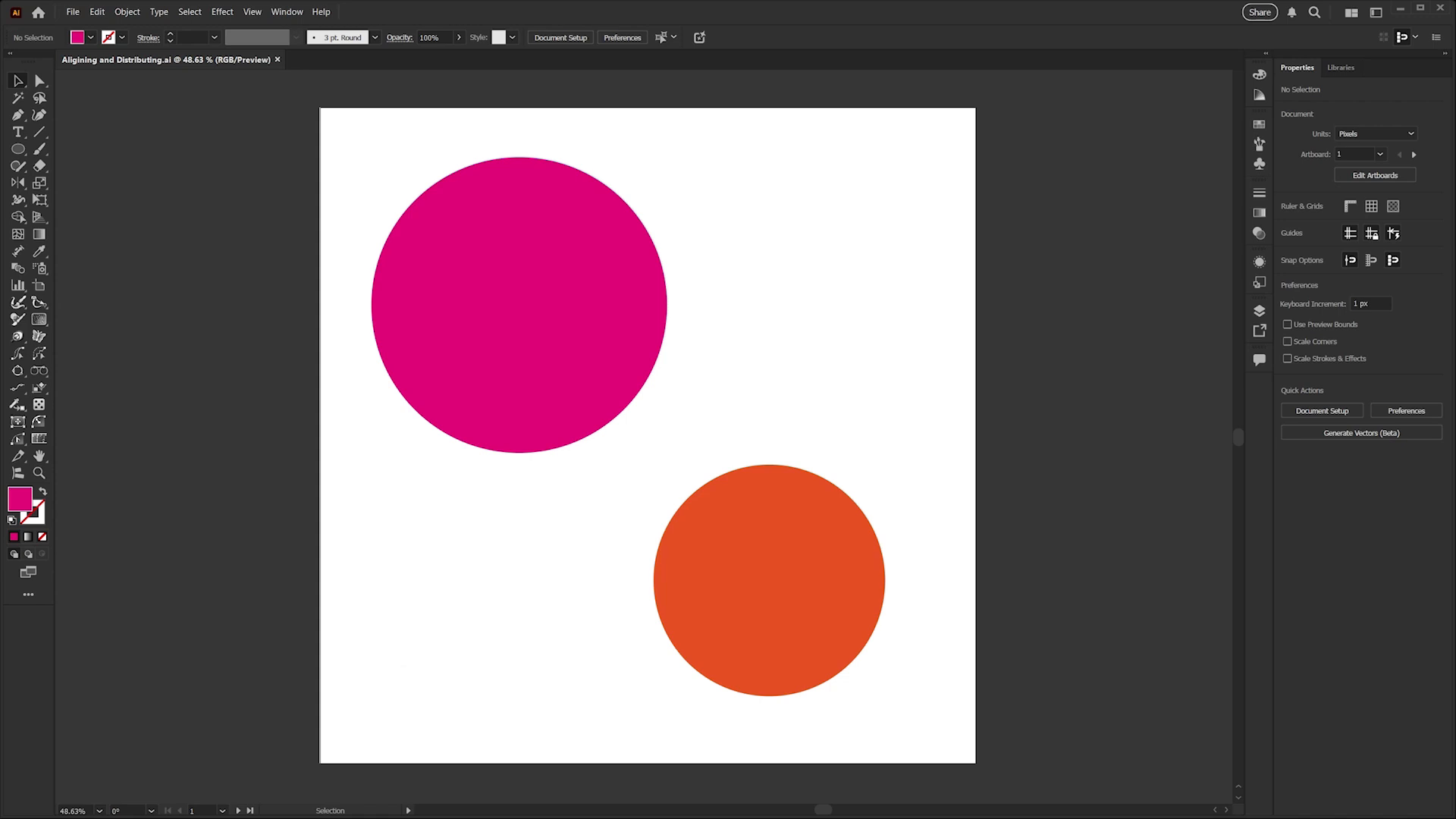
# Select the pink circle and open the Align panel with all its options shown.
pyautogui.click(586, 390)
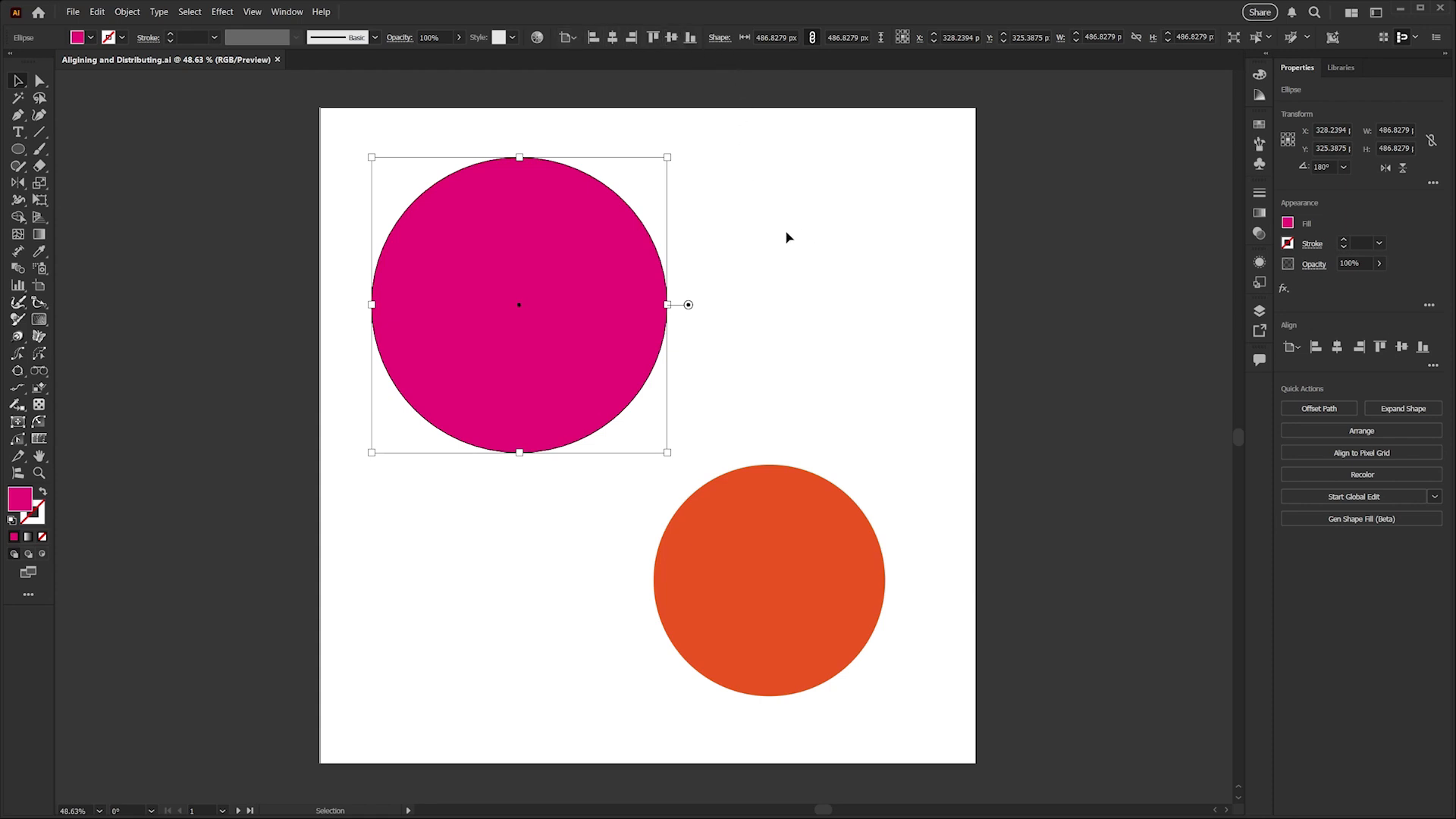
pyautogui.click(287, 12)
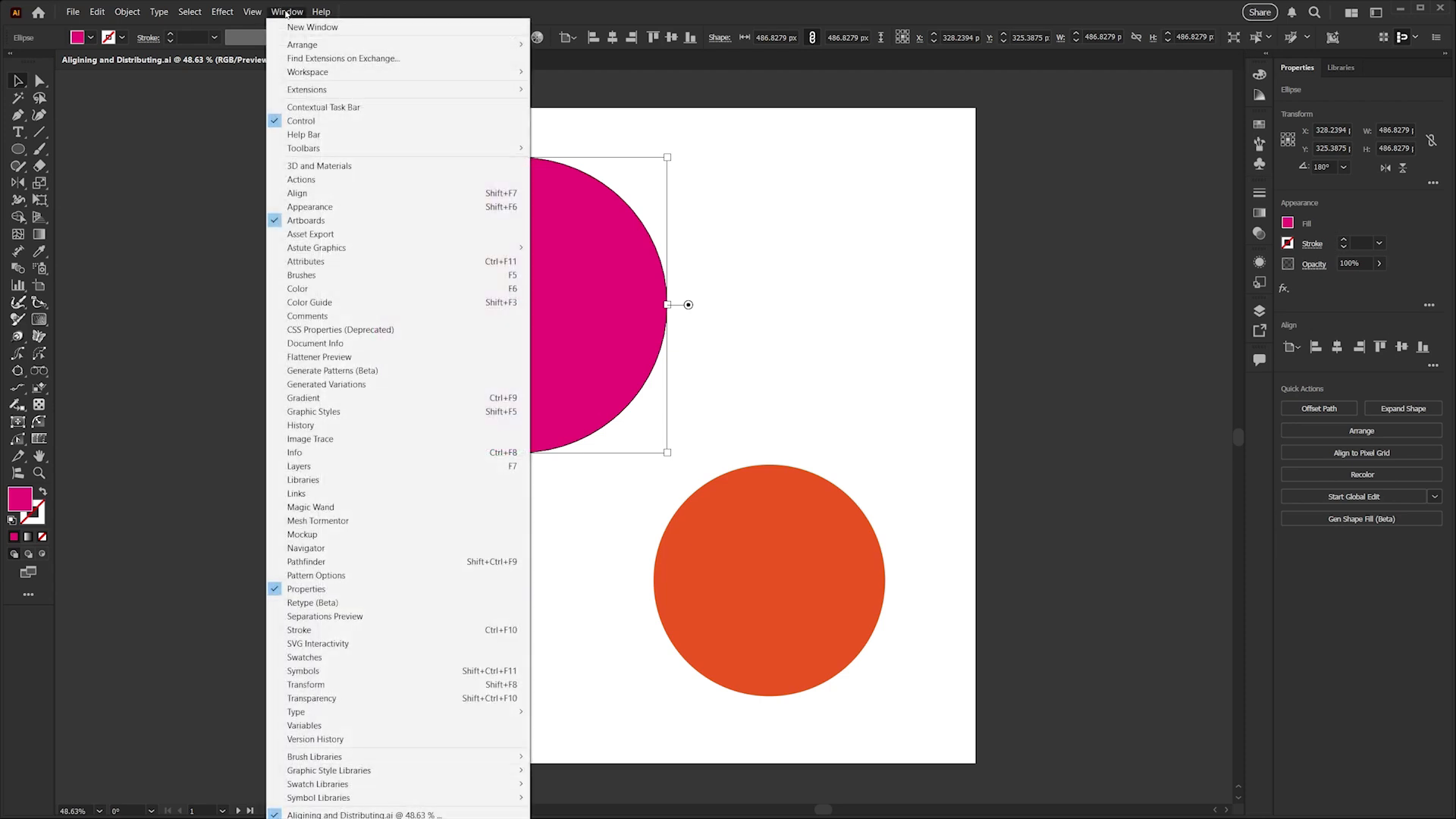
pyautogui.click(303, 196)
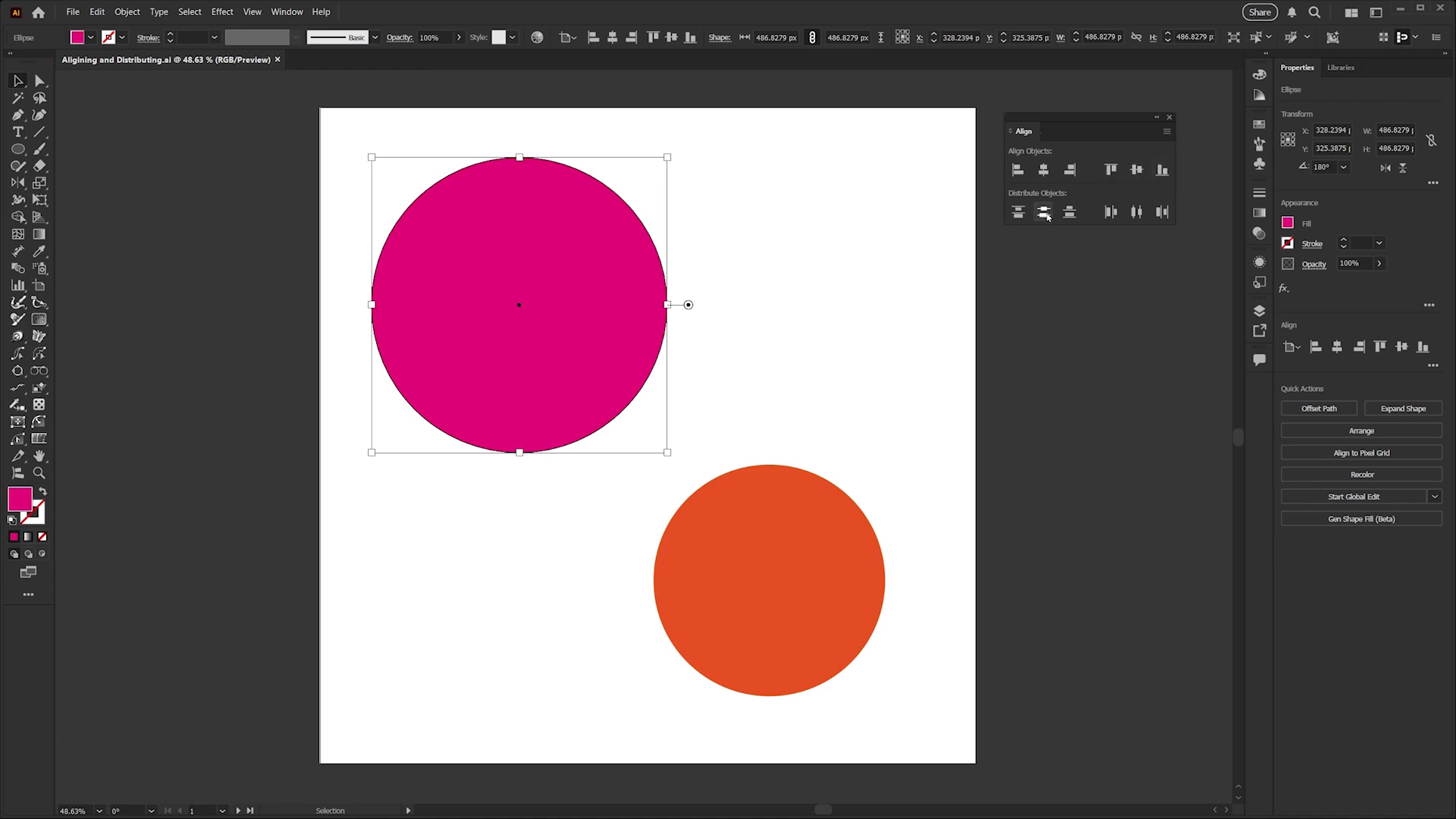
pyautogui.click(1169, 135)
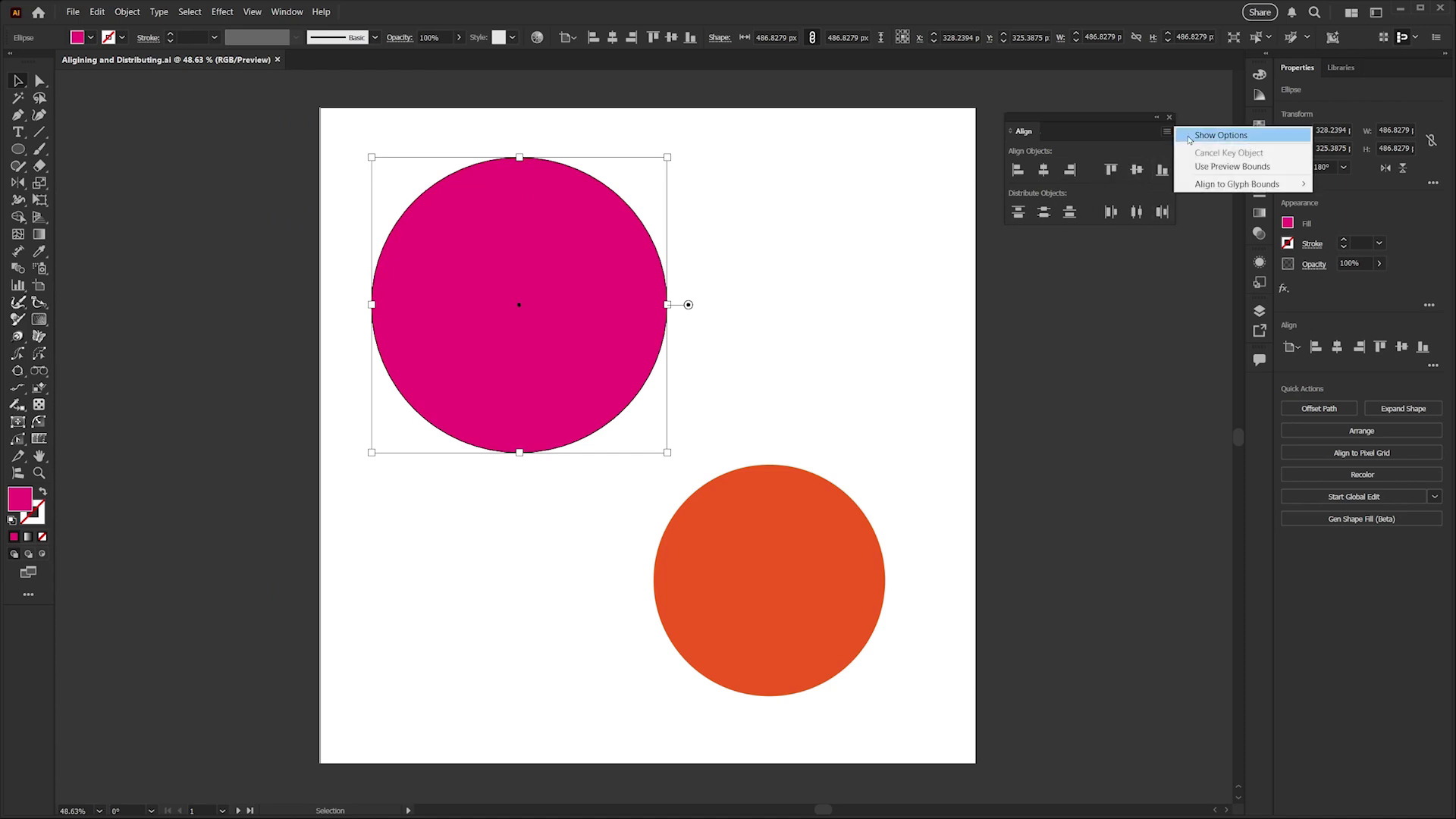
pyautogui.click(1205, 136)
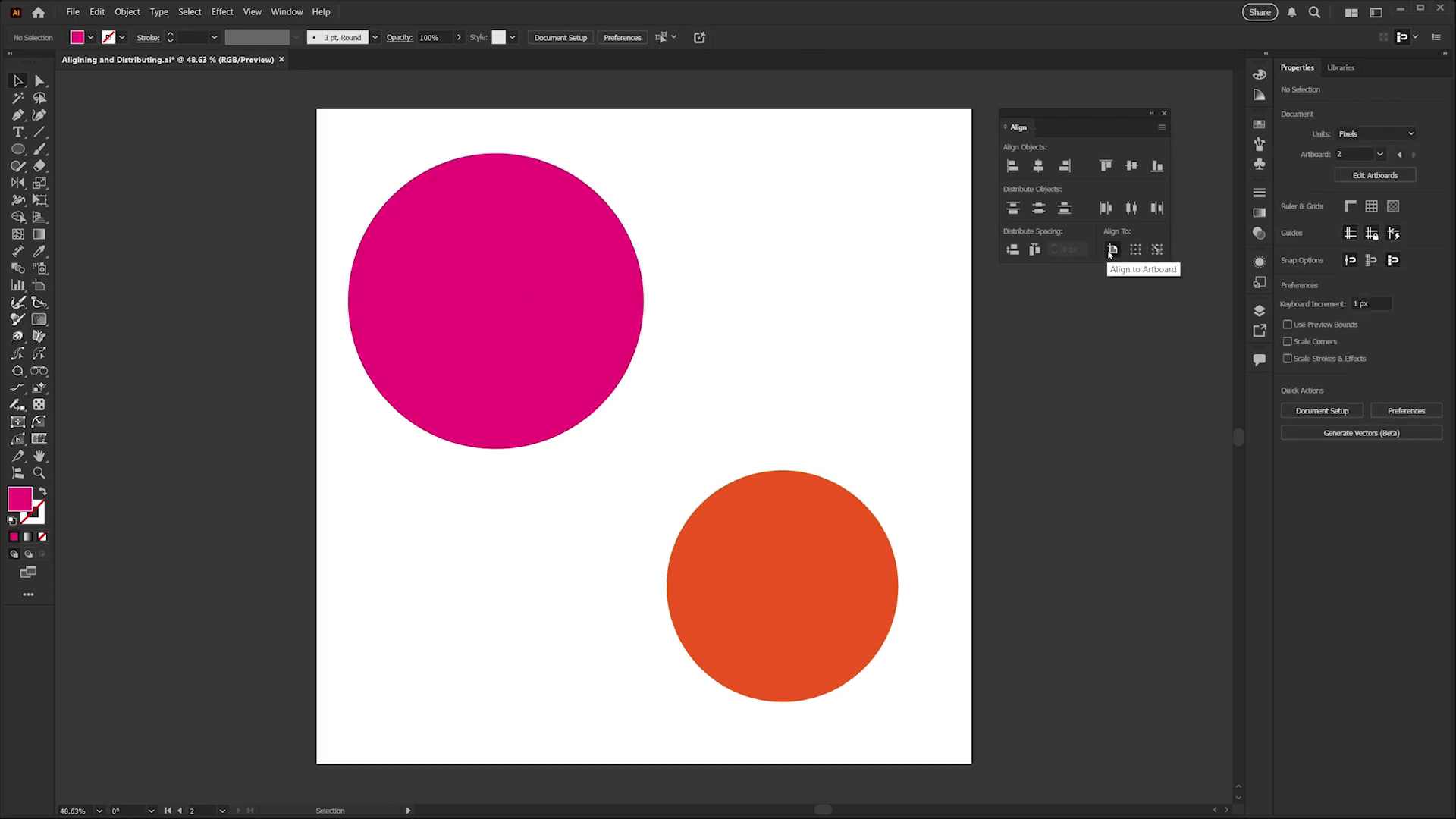
# Set alignment relative to the artboard and center the pink circle horizontally on it.
pyautogui.click(1111, 249)
pyautogui.click(568, 266)
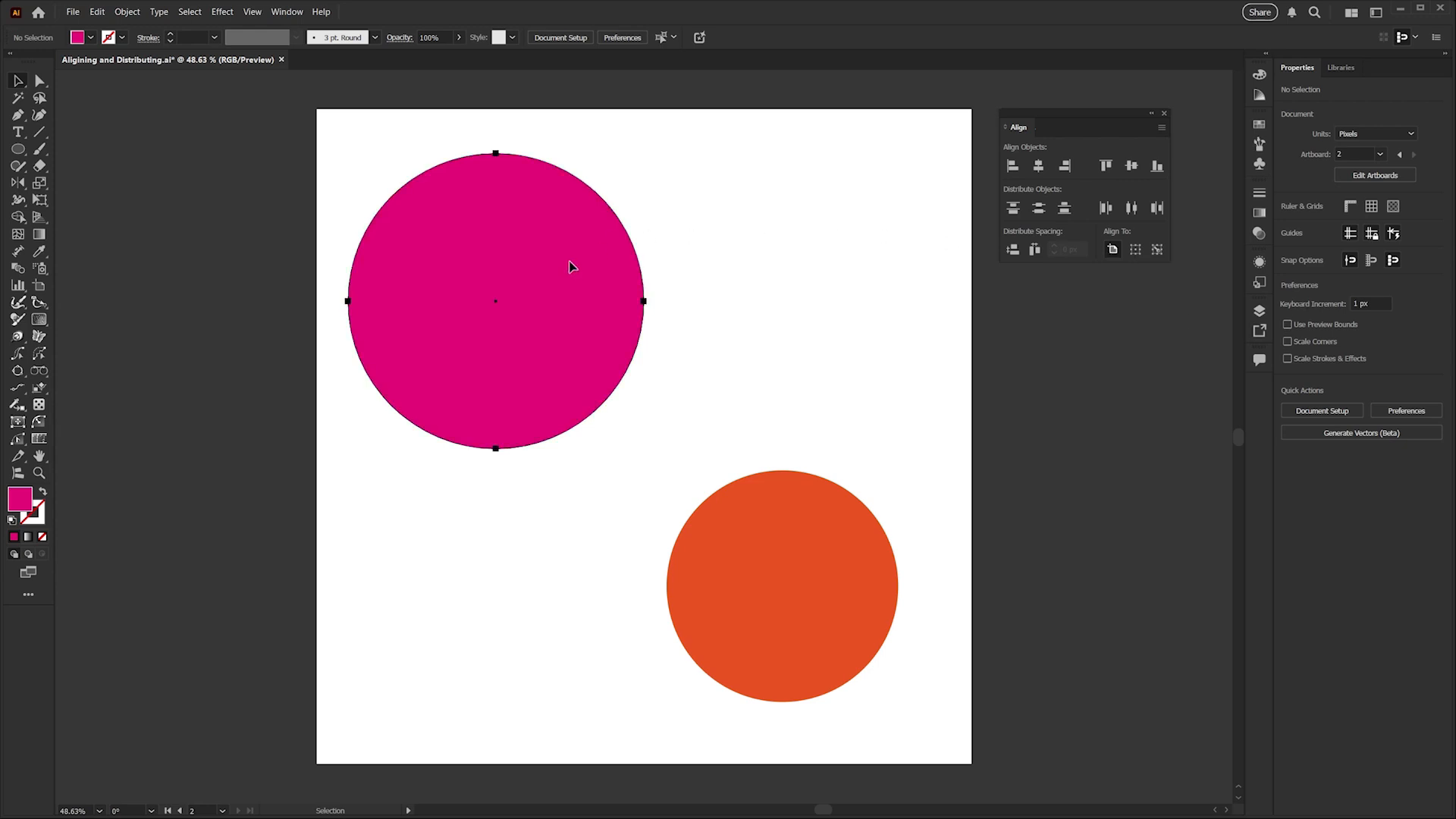
pyautogui.click(1292, 348)
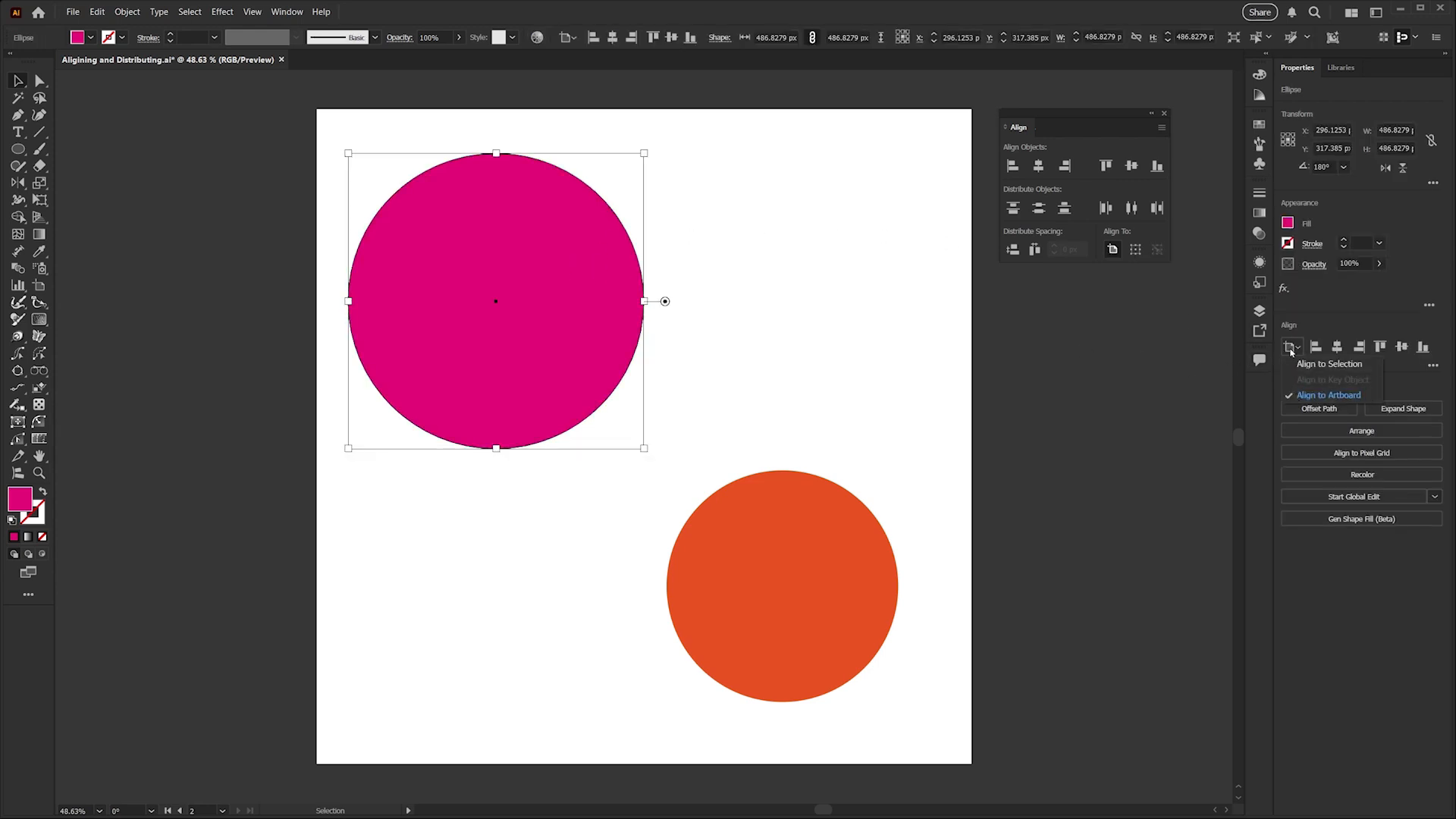
pyautogui.click(1292, 351)
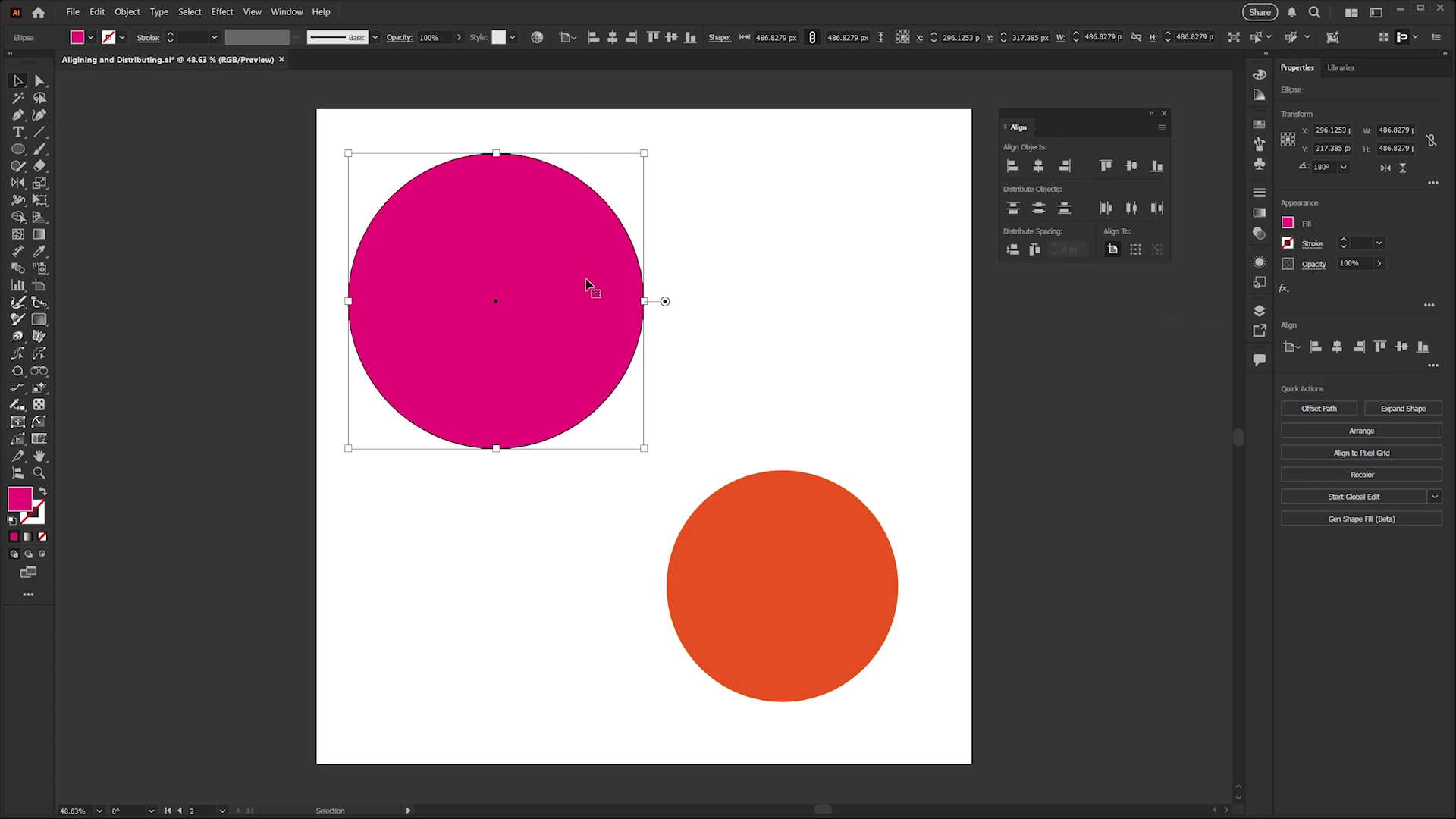
pyautogui.click(1038, 166)
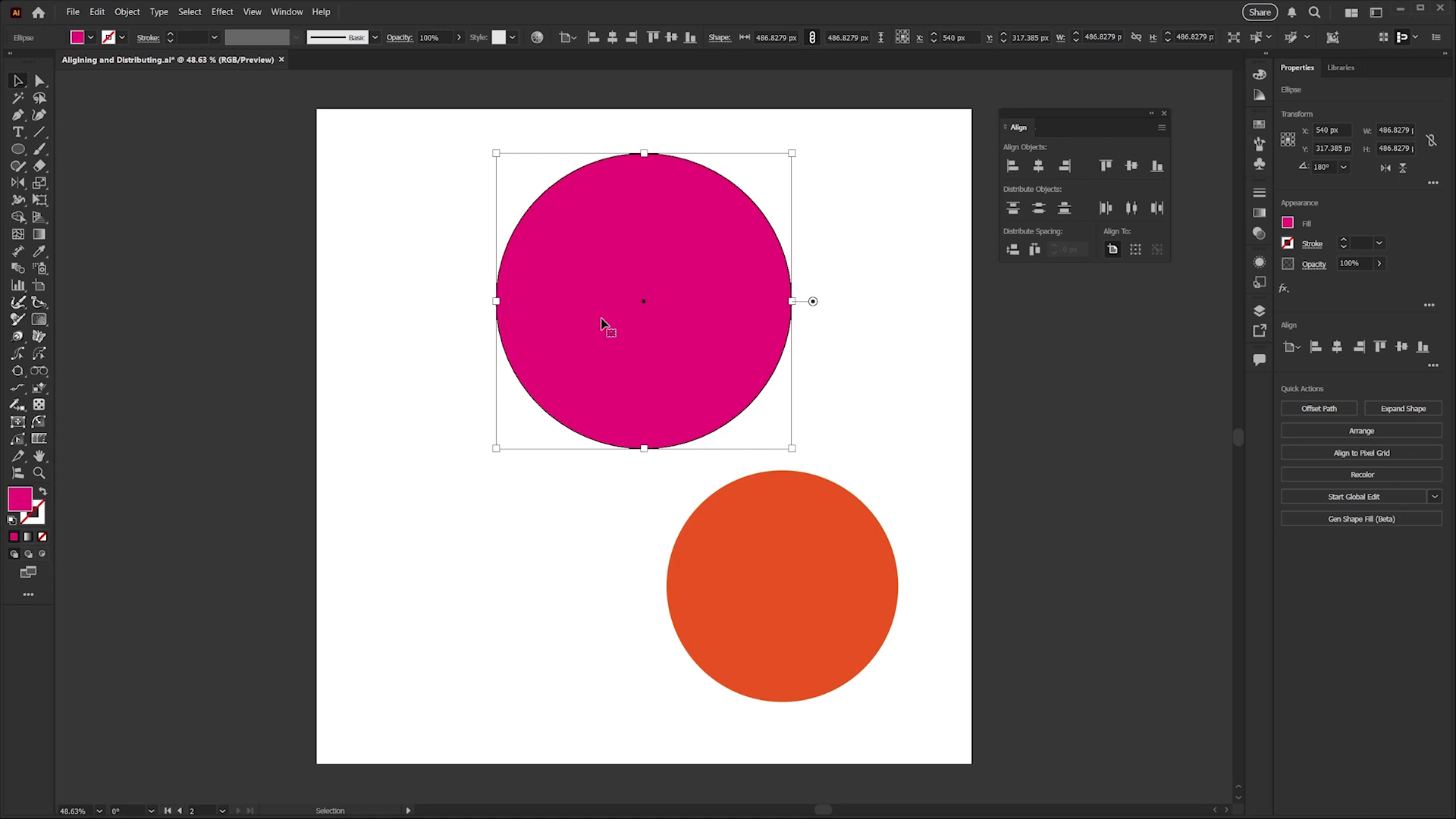
# Select both circles and center them horizontally and vertically on the artboard.
pyautogui.click(455, 315)
pyautogui.moveTo(448, 255); pyautogui.dragTo(910, 657)
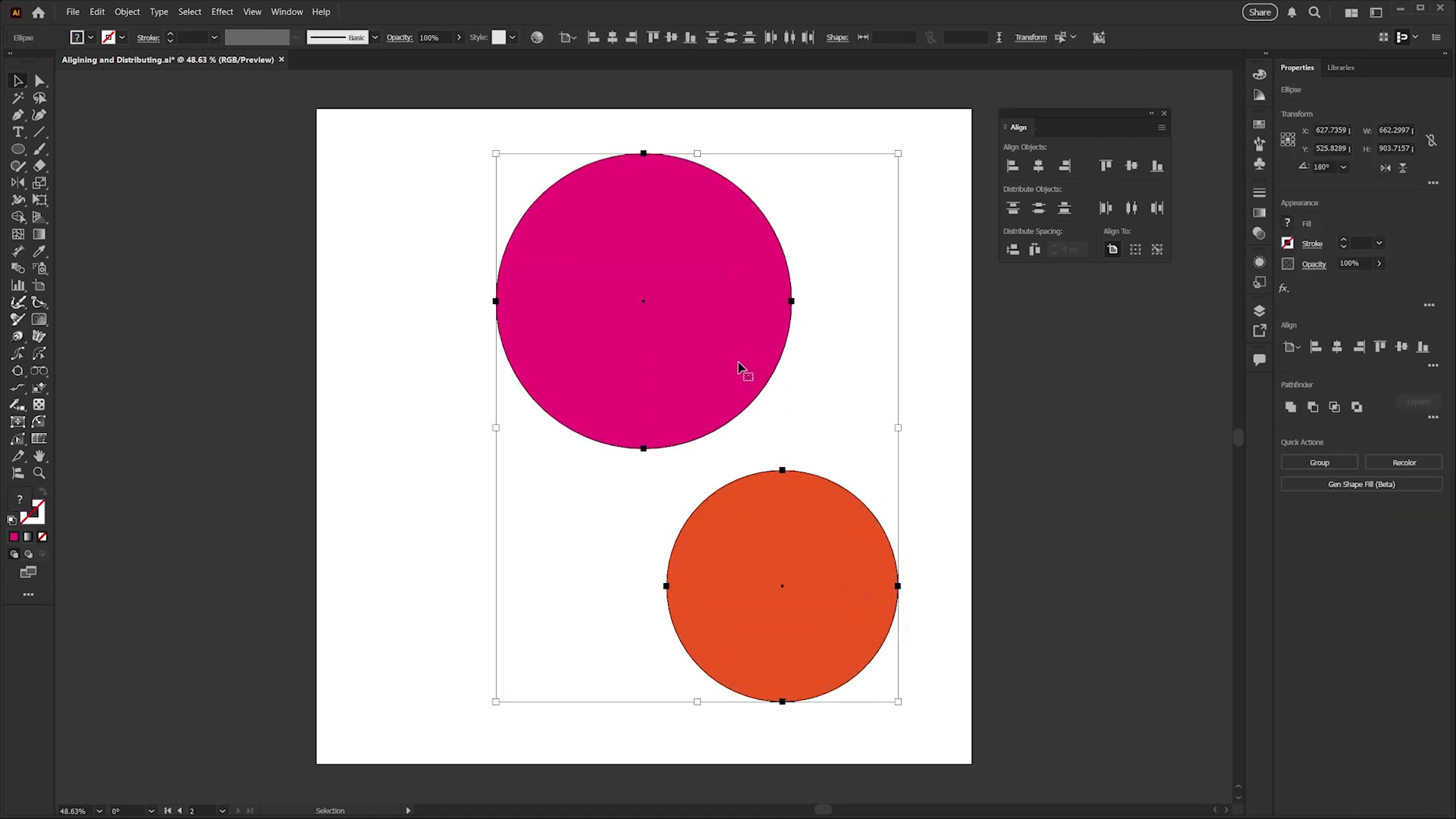
pyautogui.click(1038, 166)
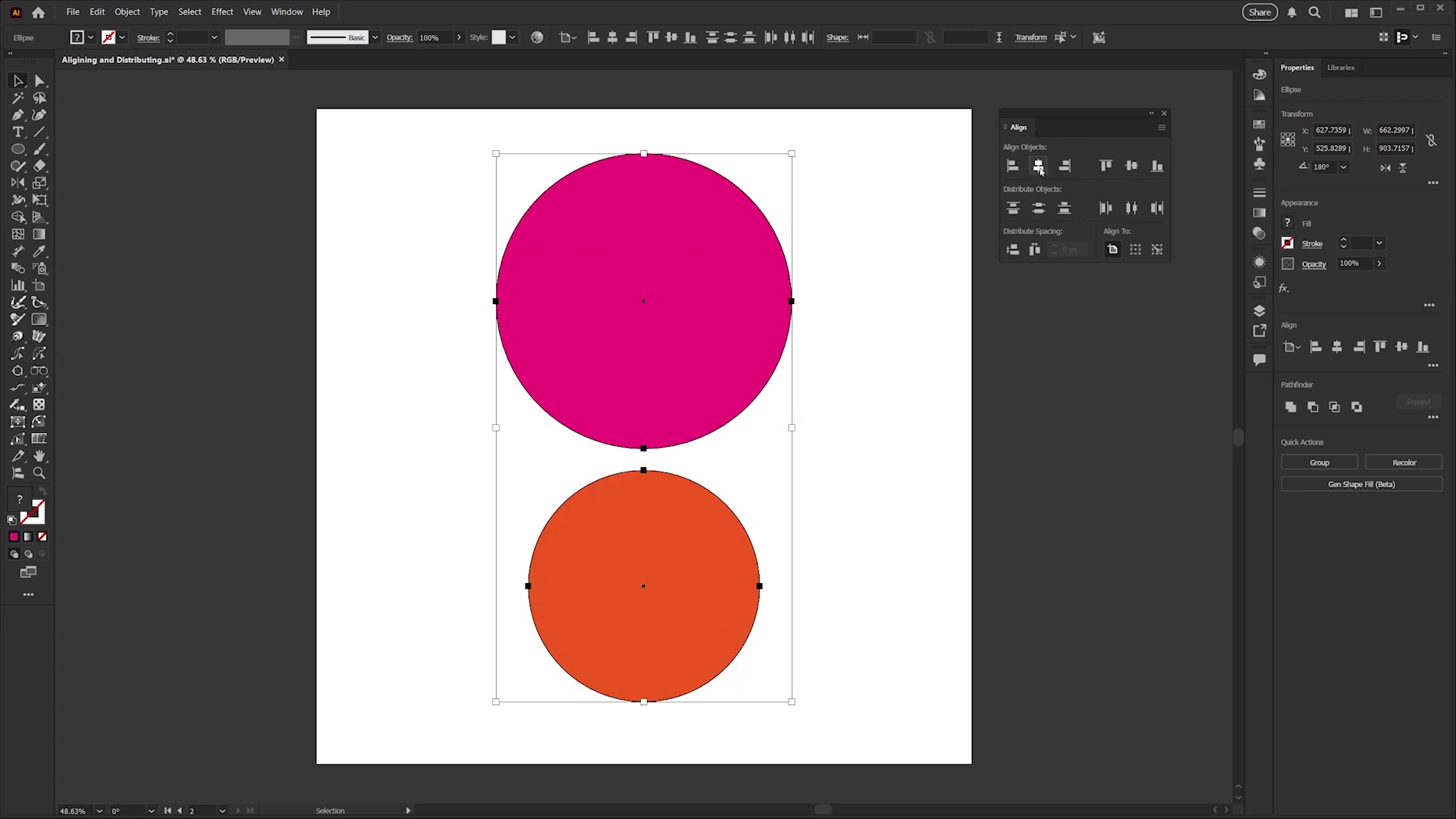
pyautogui.click(1131, 166)
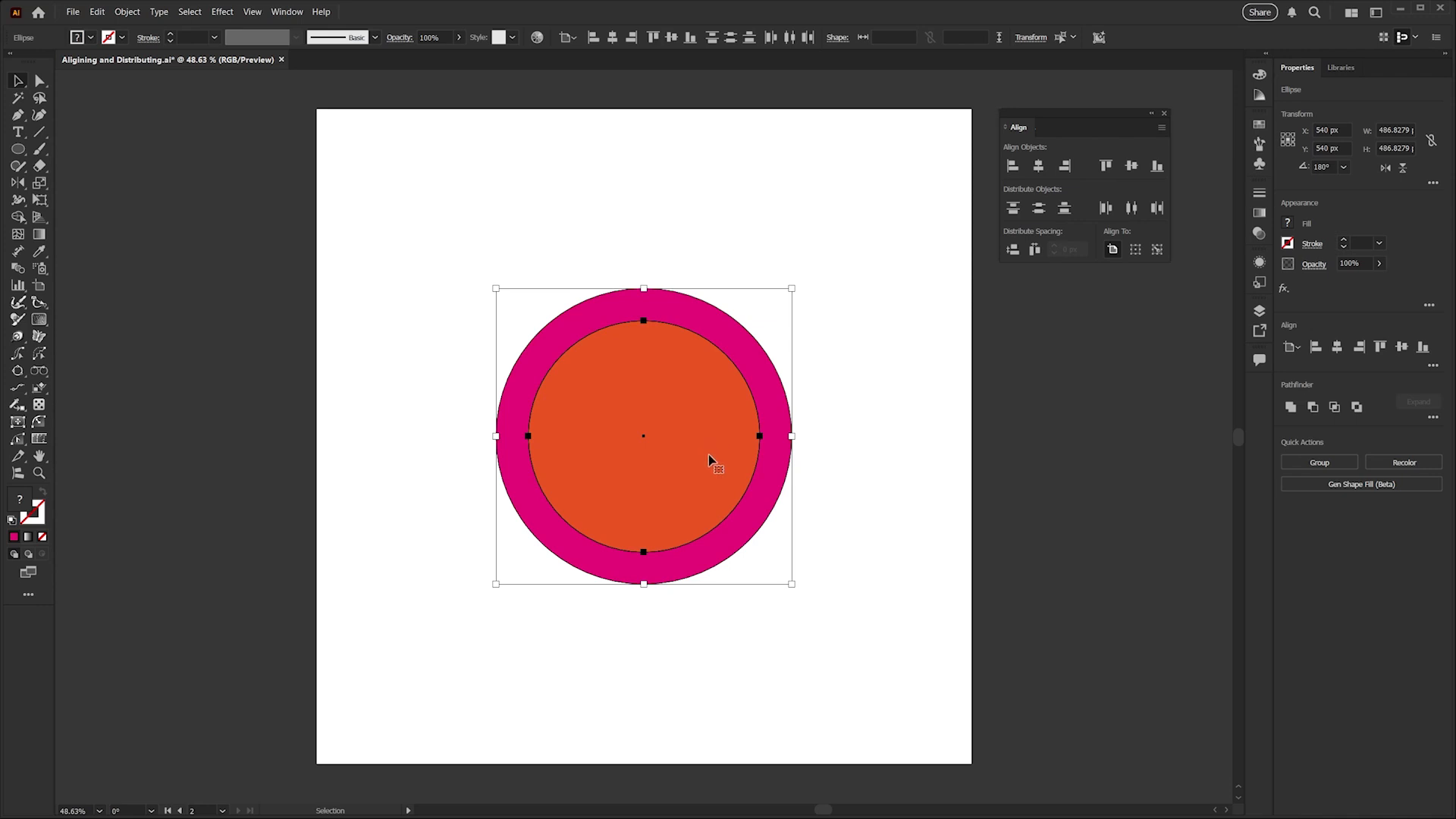
# Undo the vertical and horizontal centering of the two circles.
pyautogui.press('a')
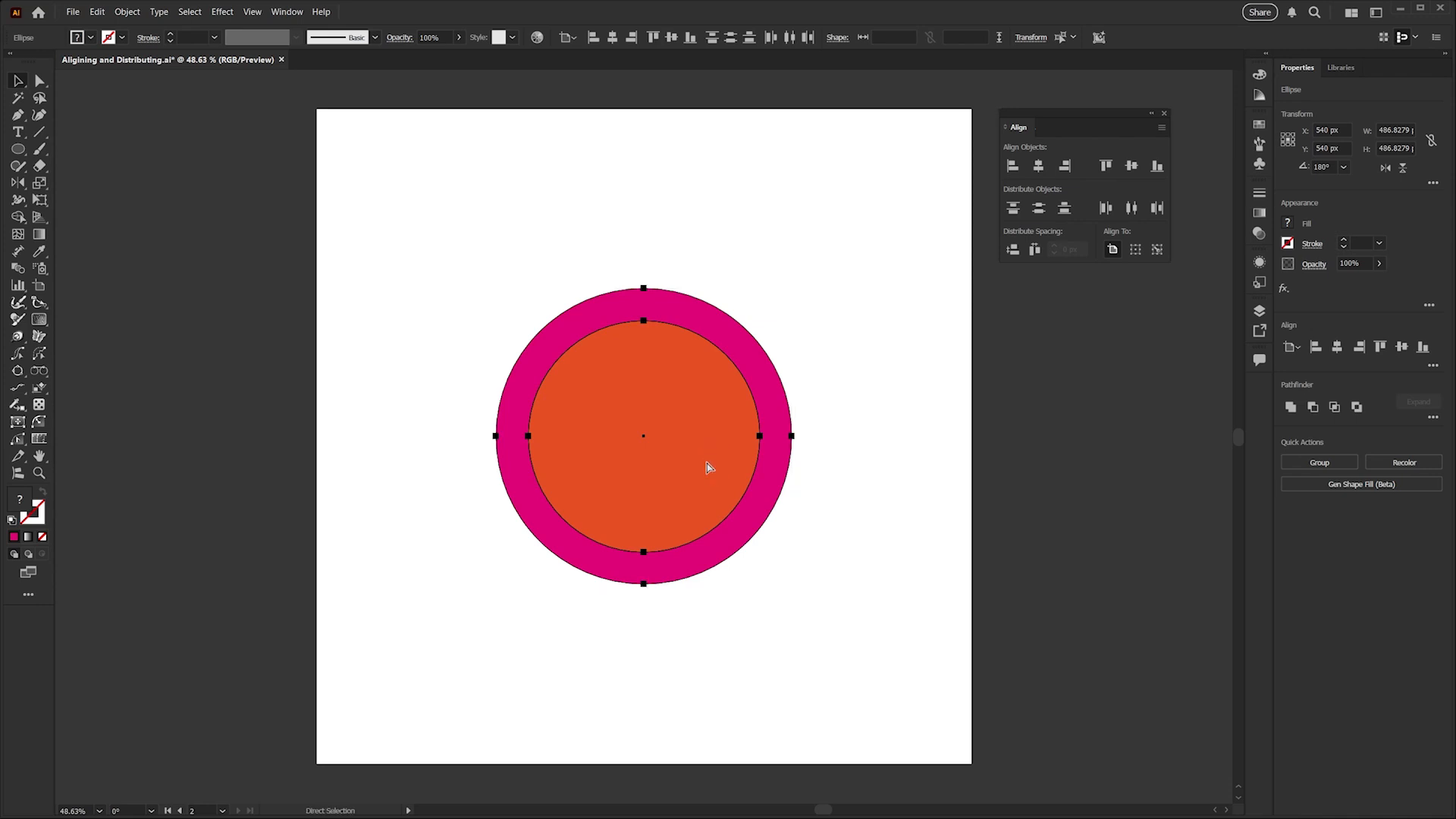
pyautogui.hotkey('ctrl', 'z')
pyautogui.hotkey('ctrl', 'z')
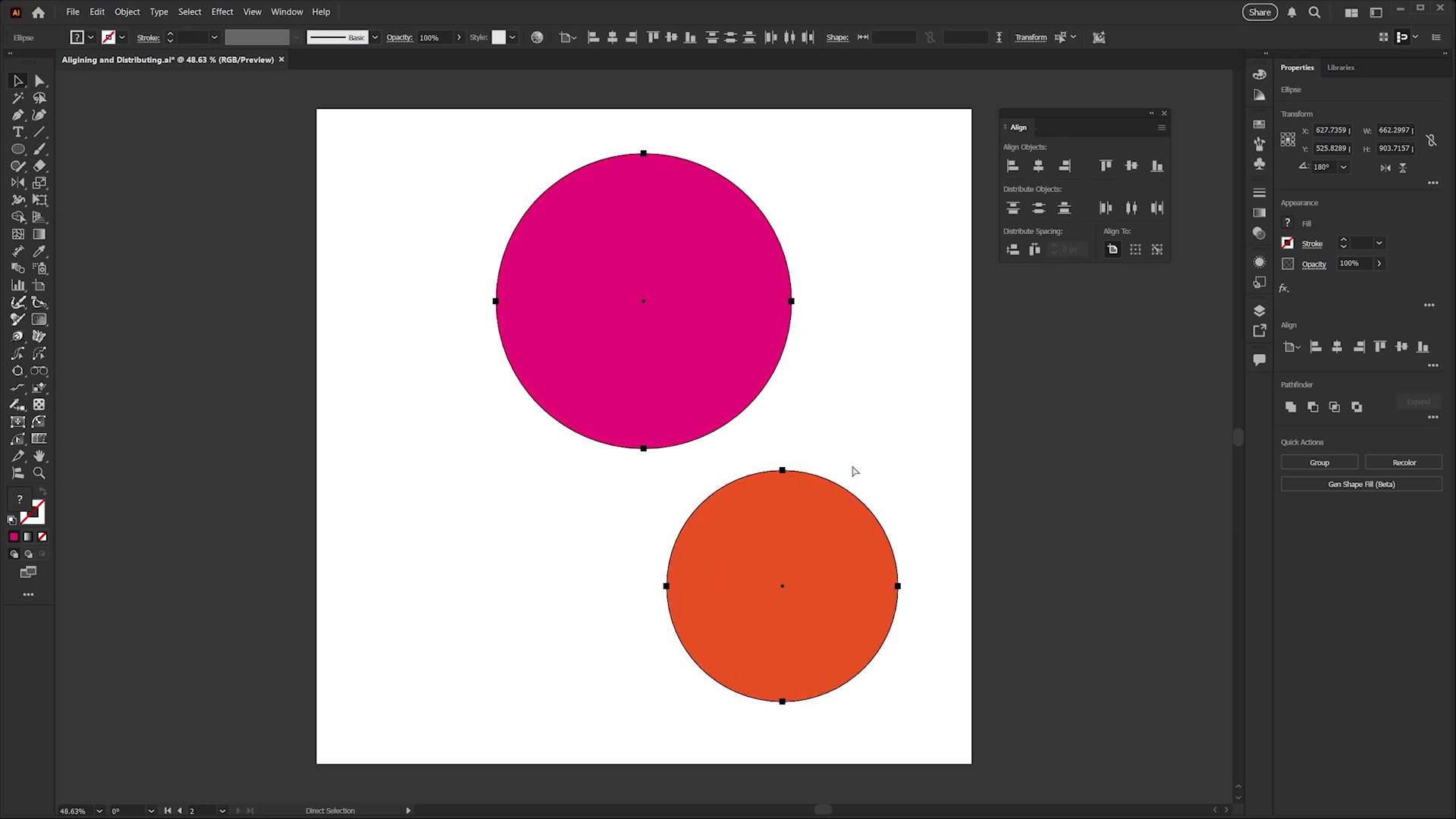
# Align the two circles' horizontal centers relative to the selection instead of the artboard.
pyautogui.press('v')
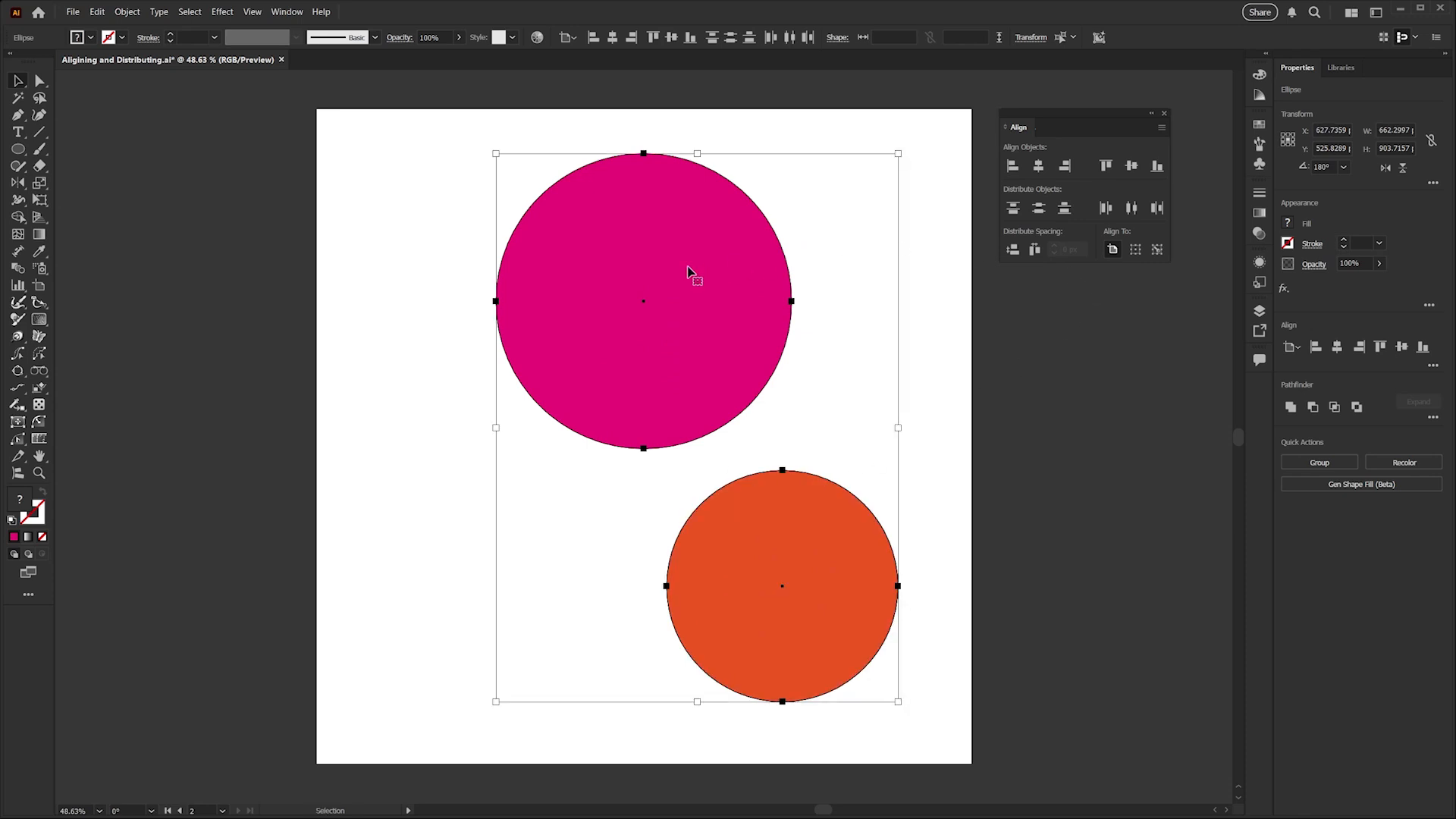
pyautogui.click(1136, 250)
pyautogui.click(1038, 167)
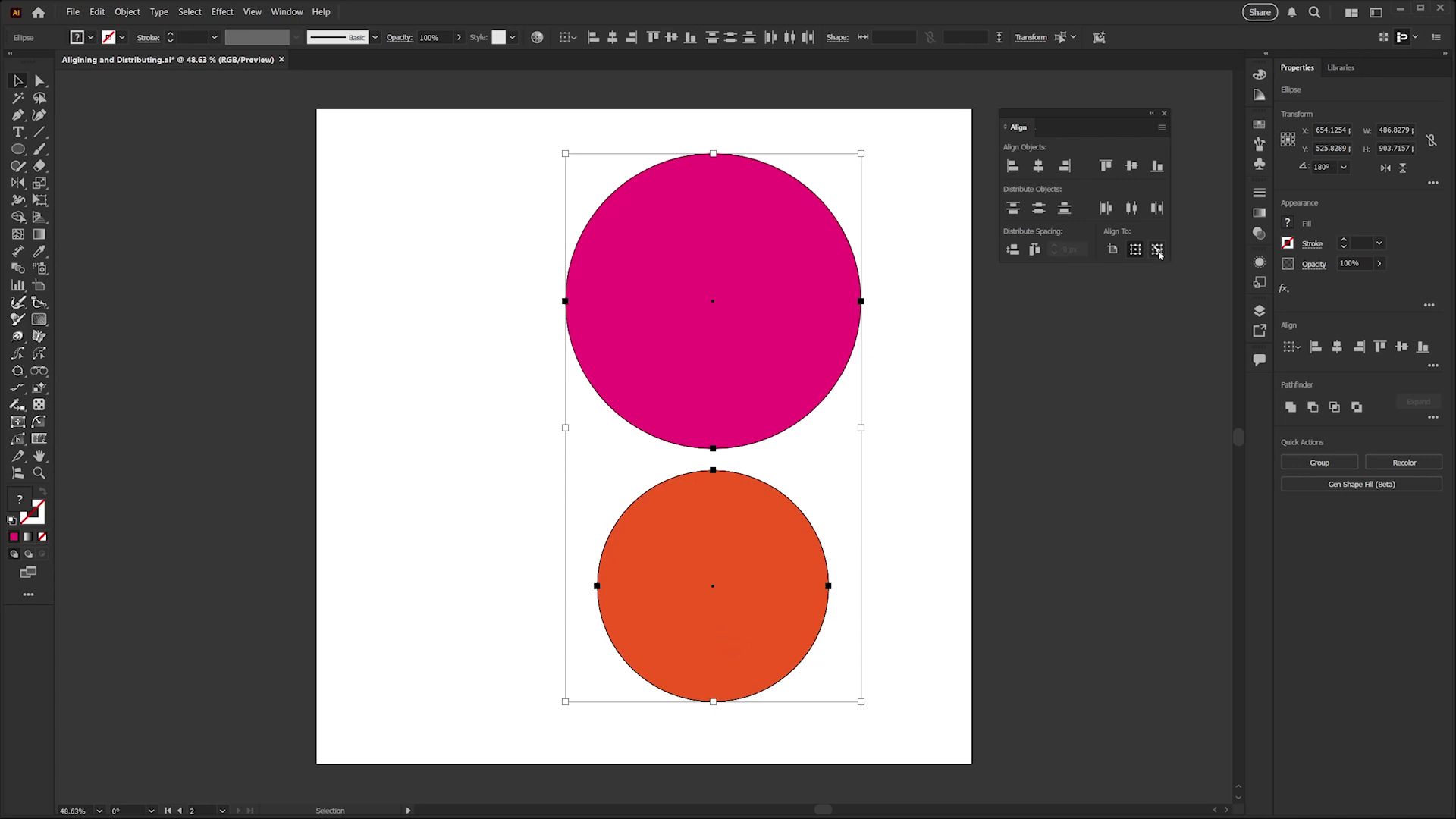
# Undo the selection-based alignment and the pink circle's earlier horizontal centering, then clear the selection.
pyautogui.press('ctrl')
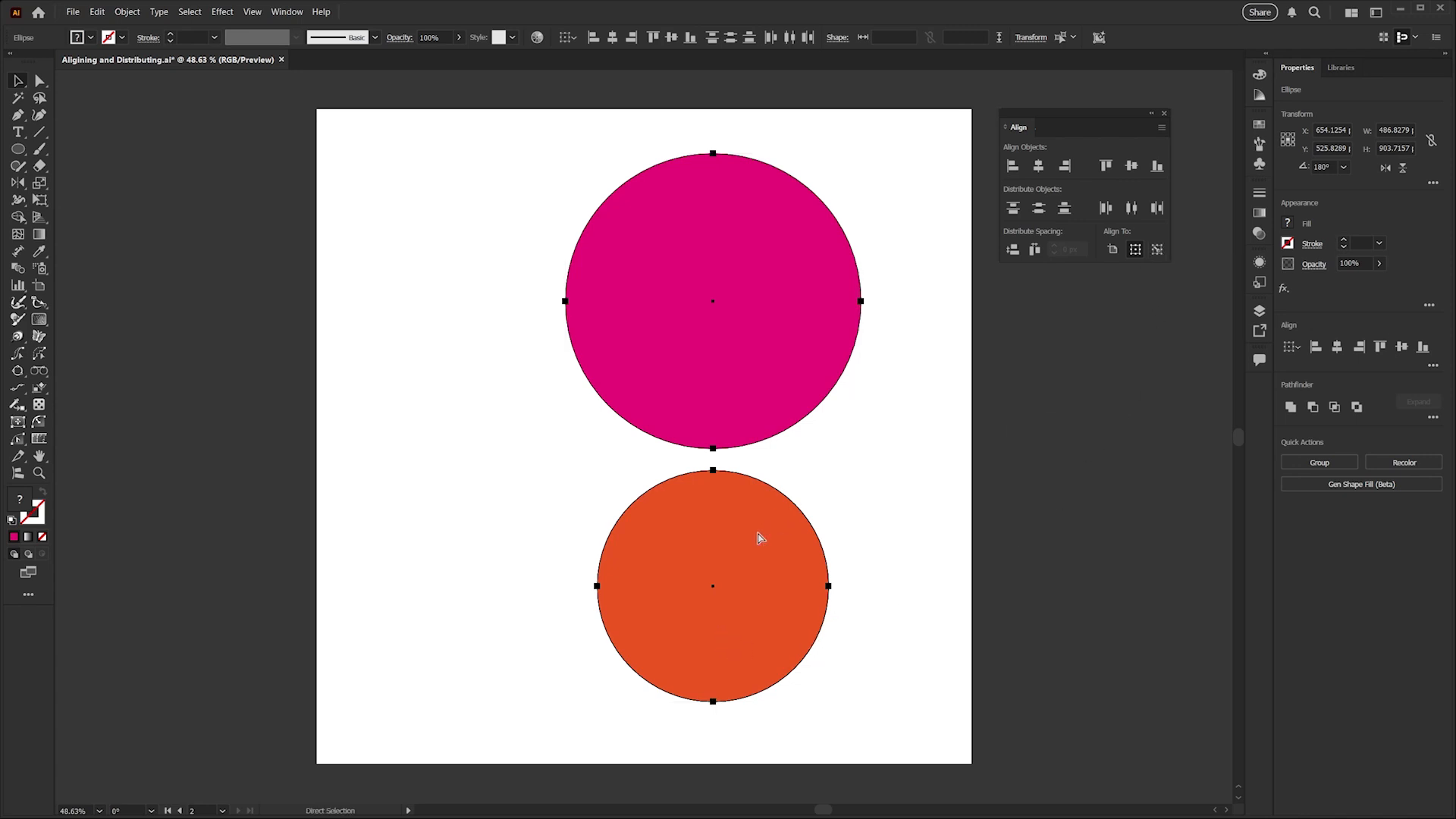
pyautogui.hotkey('ctrl', 'z')
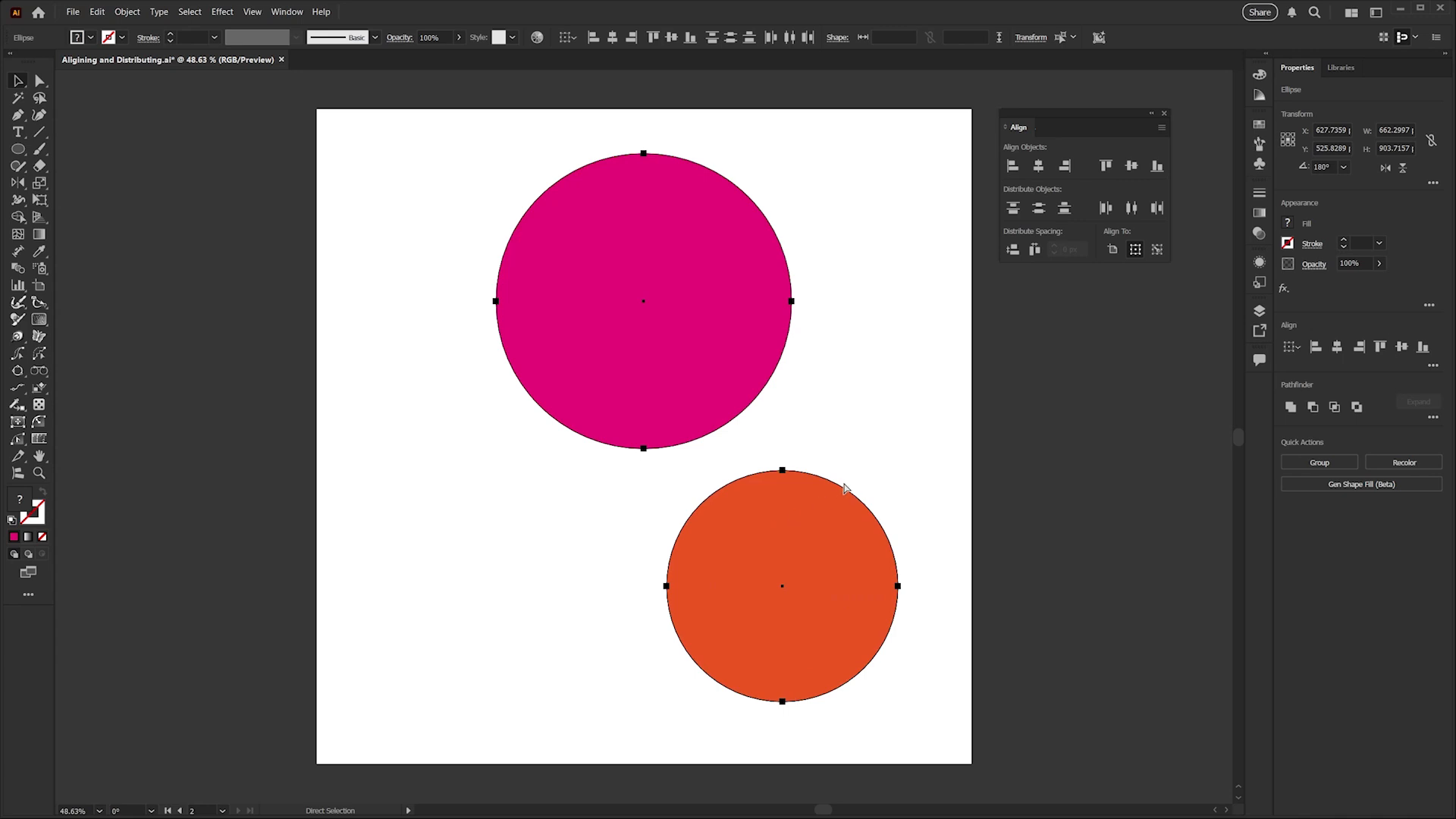
pyautogui.hotkey('ctrl', 'z')
pyautogui.click(834, 407)
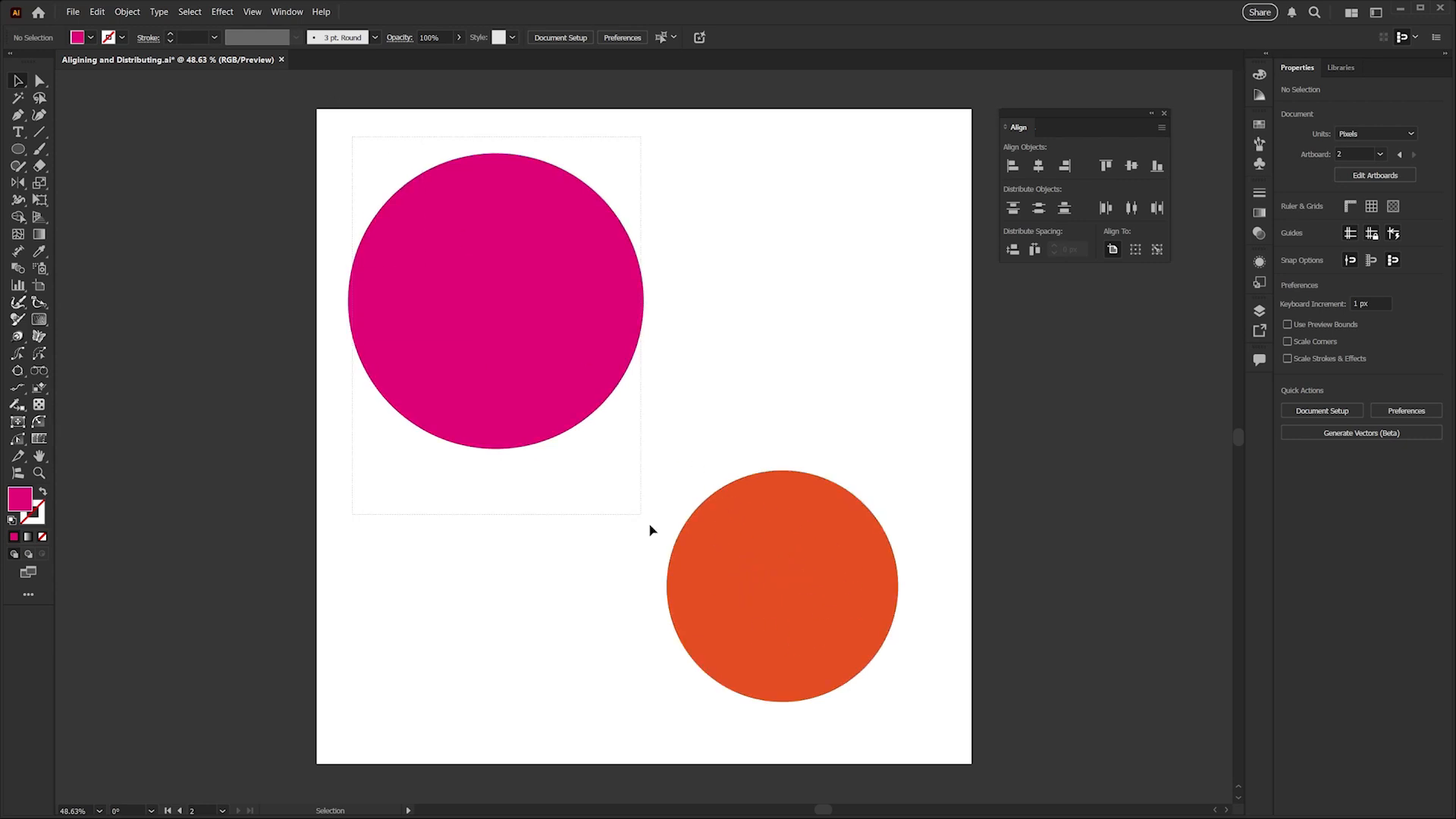
# Select both circles, make the orange one the key object and align their horizontal centers to it.
pyautogui.hotkey('ctrl', 'a')
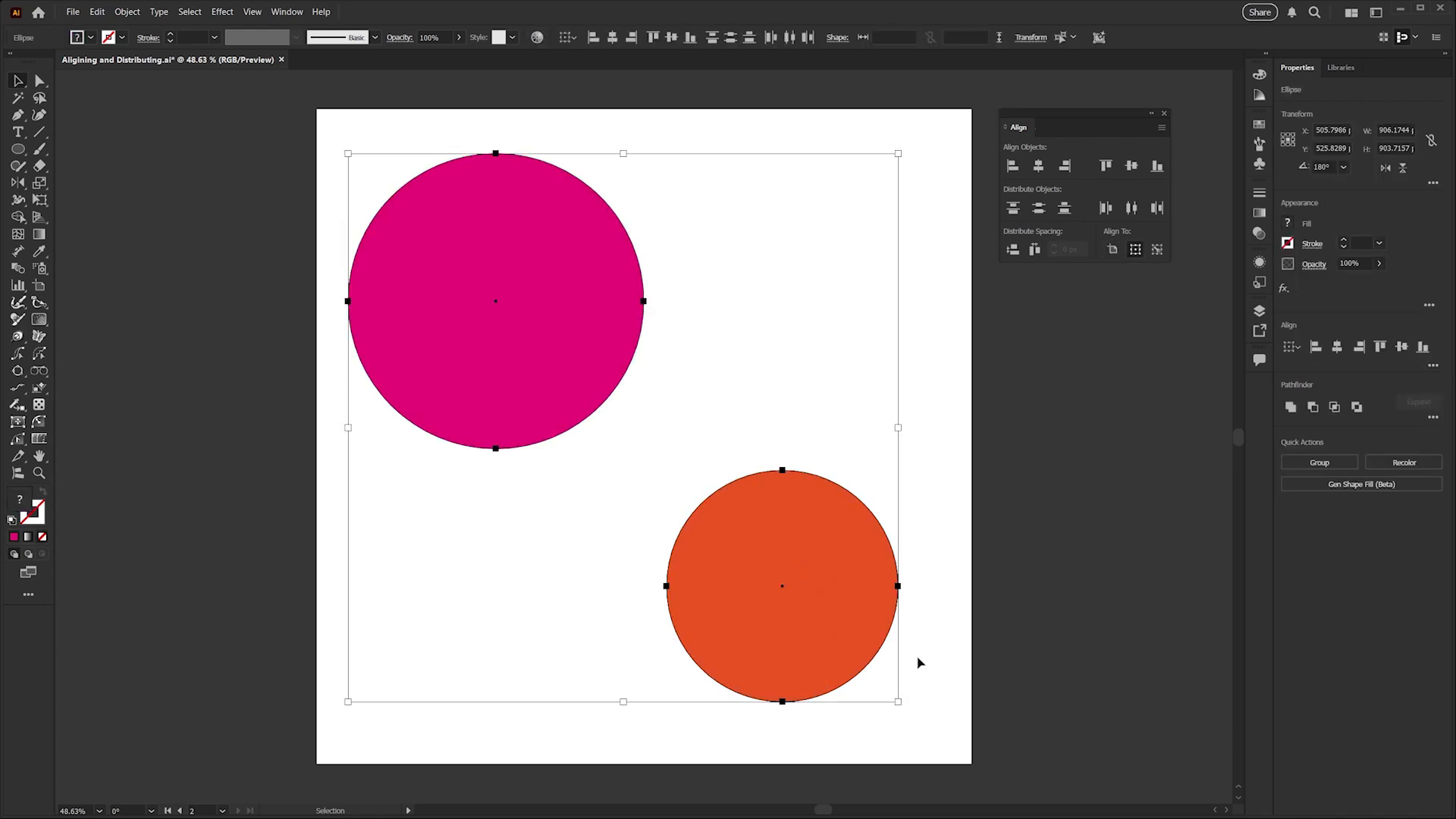
pyautogui.click(791, 553)
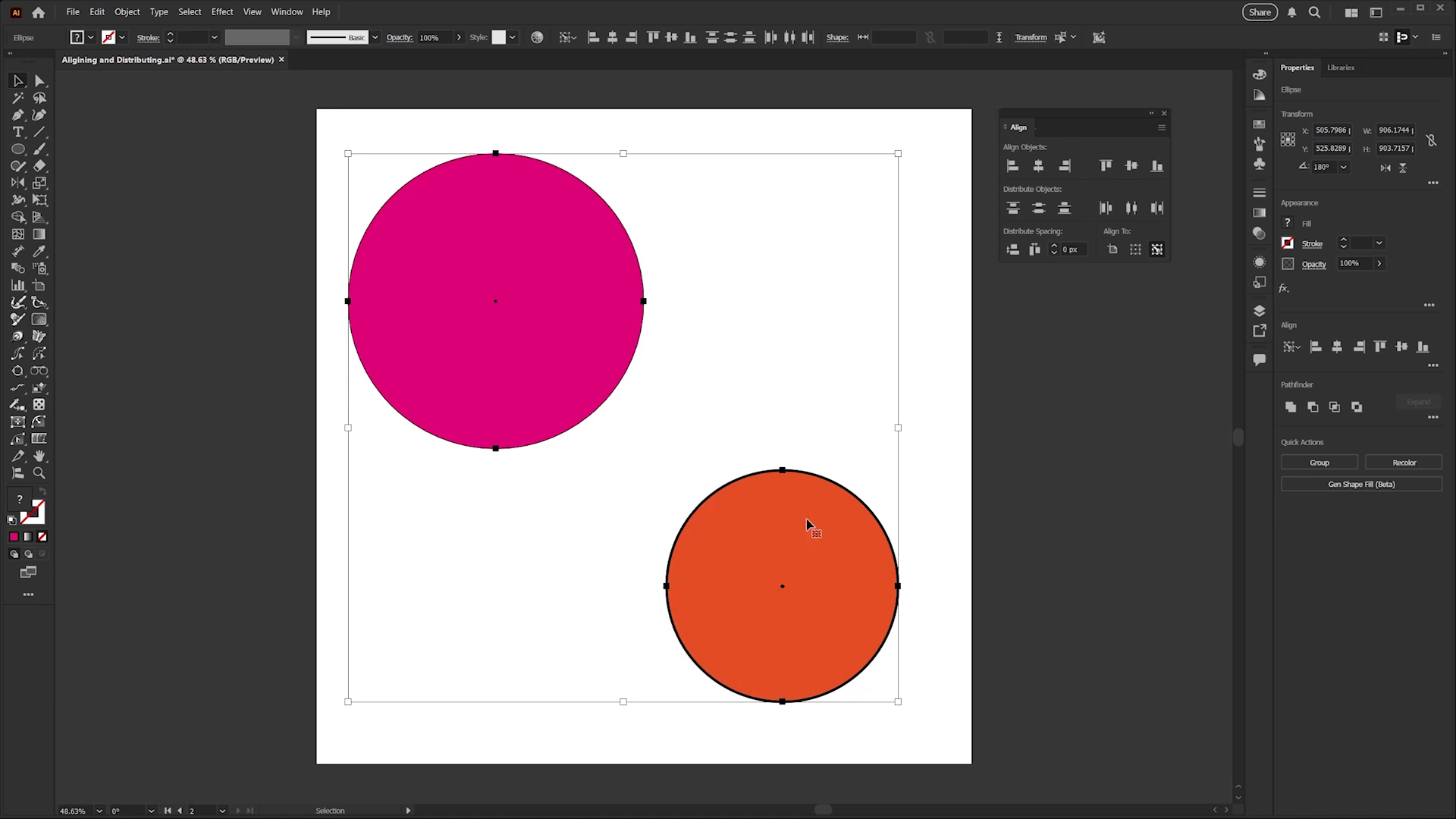
pyautogui.click(1038, 167)
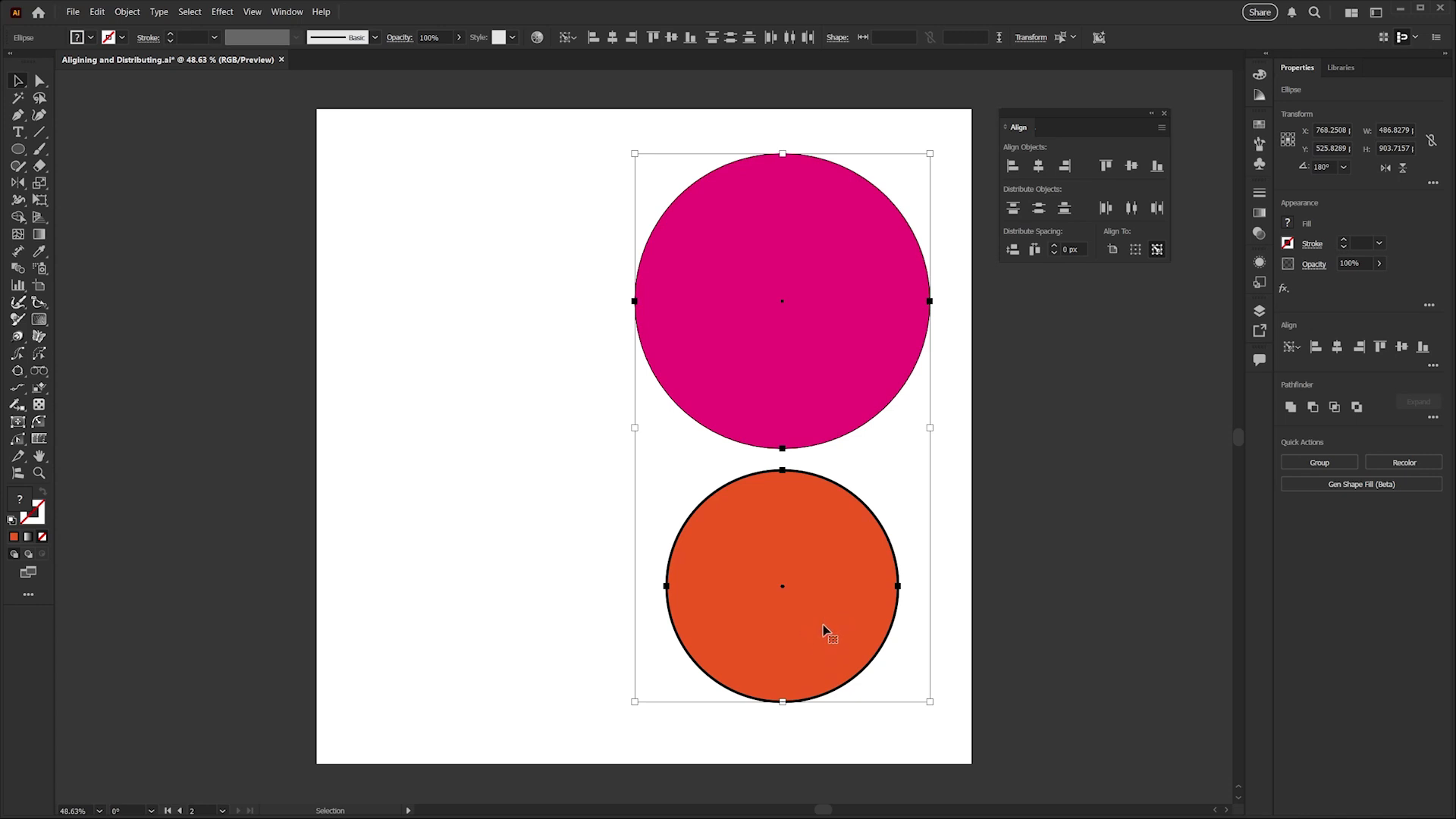
# Undo the horizontal alignment to the orange key circle and deselect both circles.
pyautogui.click(949, 656)
pyautogui.hotkey('ctrl', 'z')
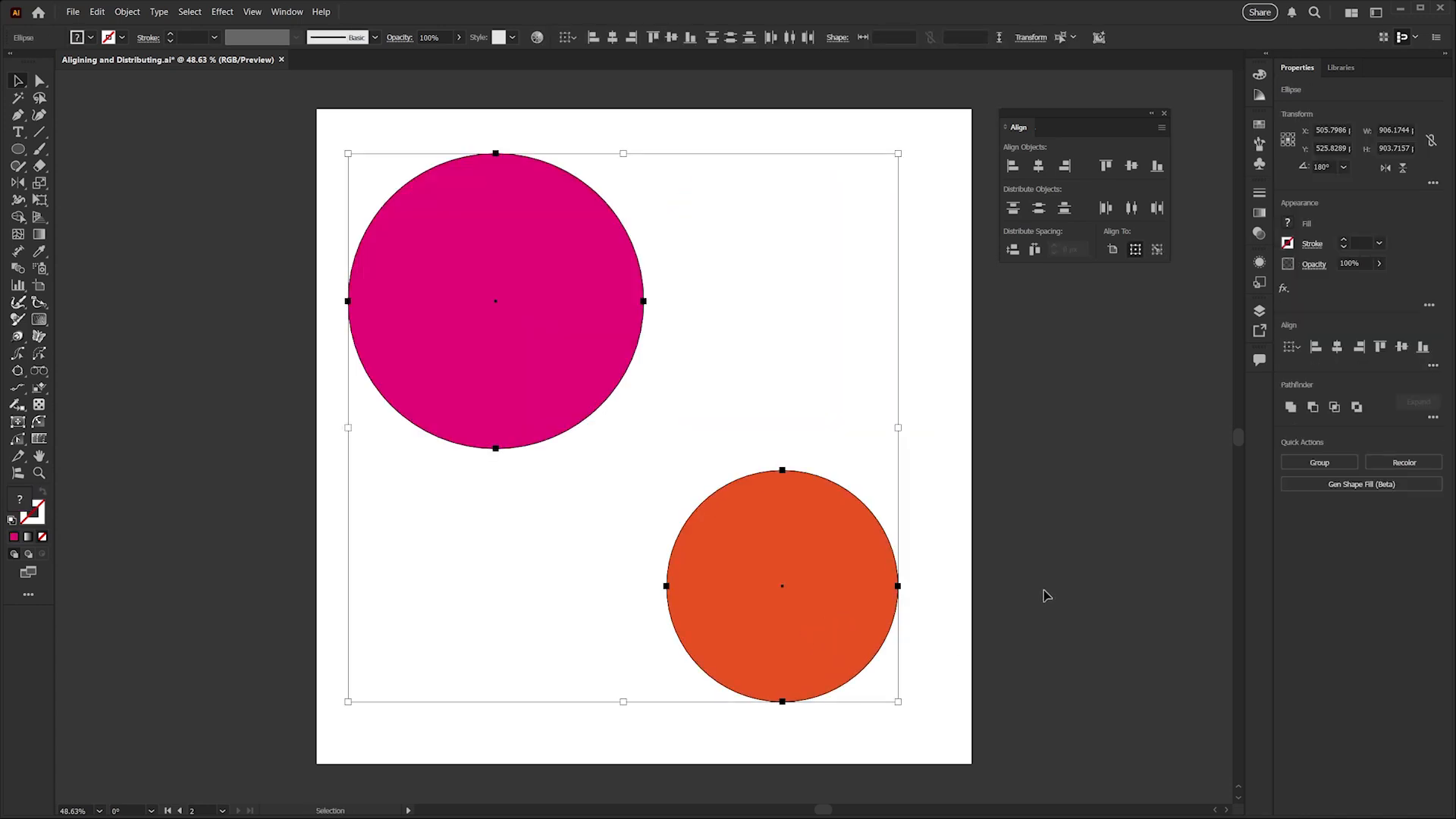
pyautogui.click(949, 657)
pyautogui.hotkey('ctrl', 'z')
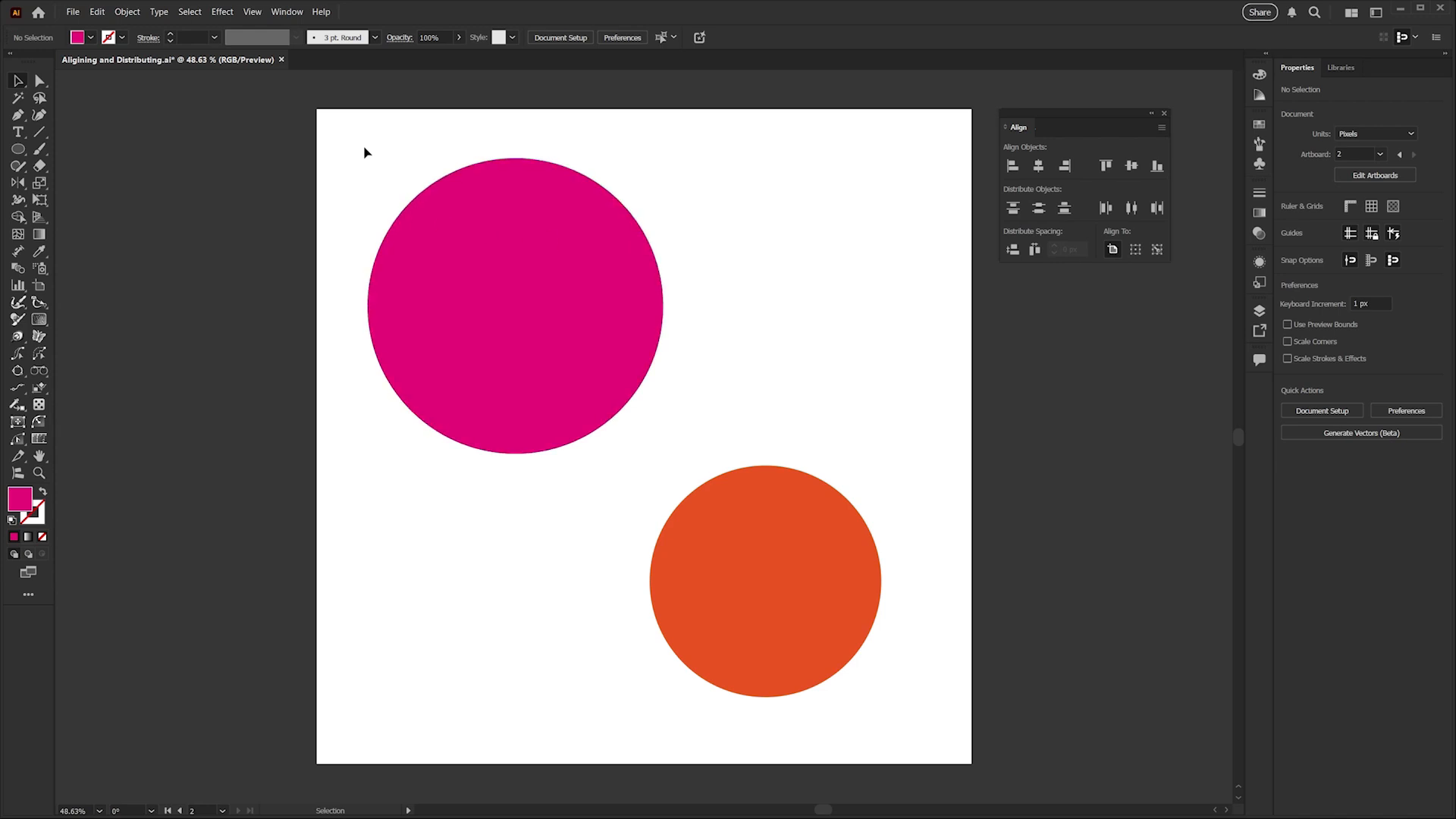
# Select both circles and try left and right alignment to the artboard, finishing with horizontal center alignment.
pyautogui.moveTo(365, 143); pyautogui.dragTo(918, 720)
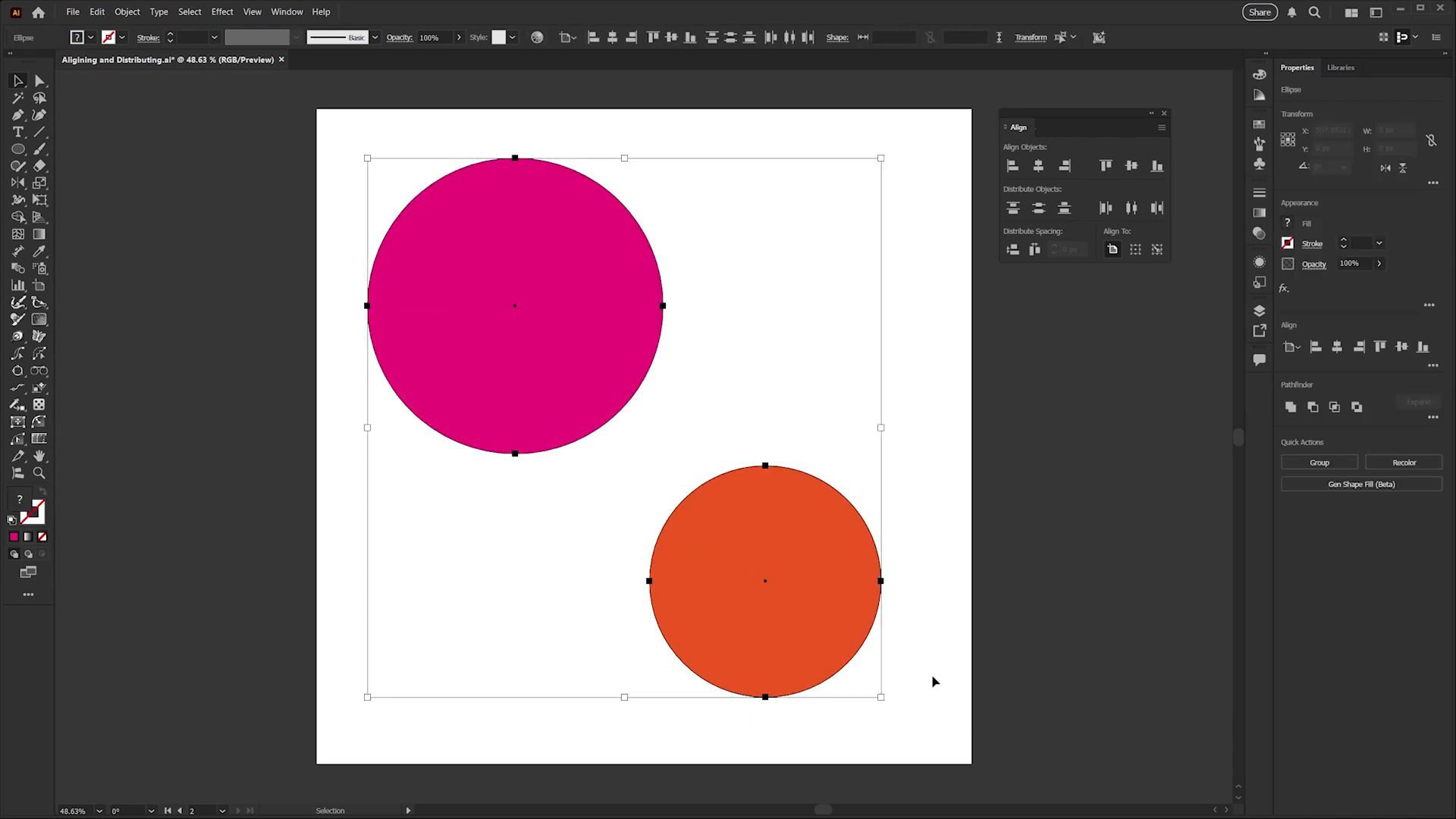
pyautogui.click(1013, 169)
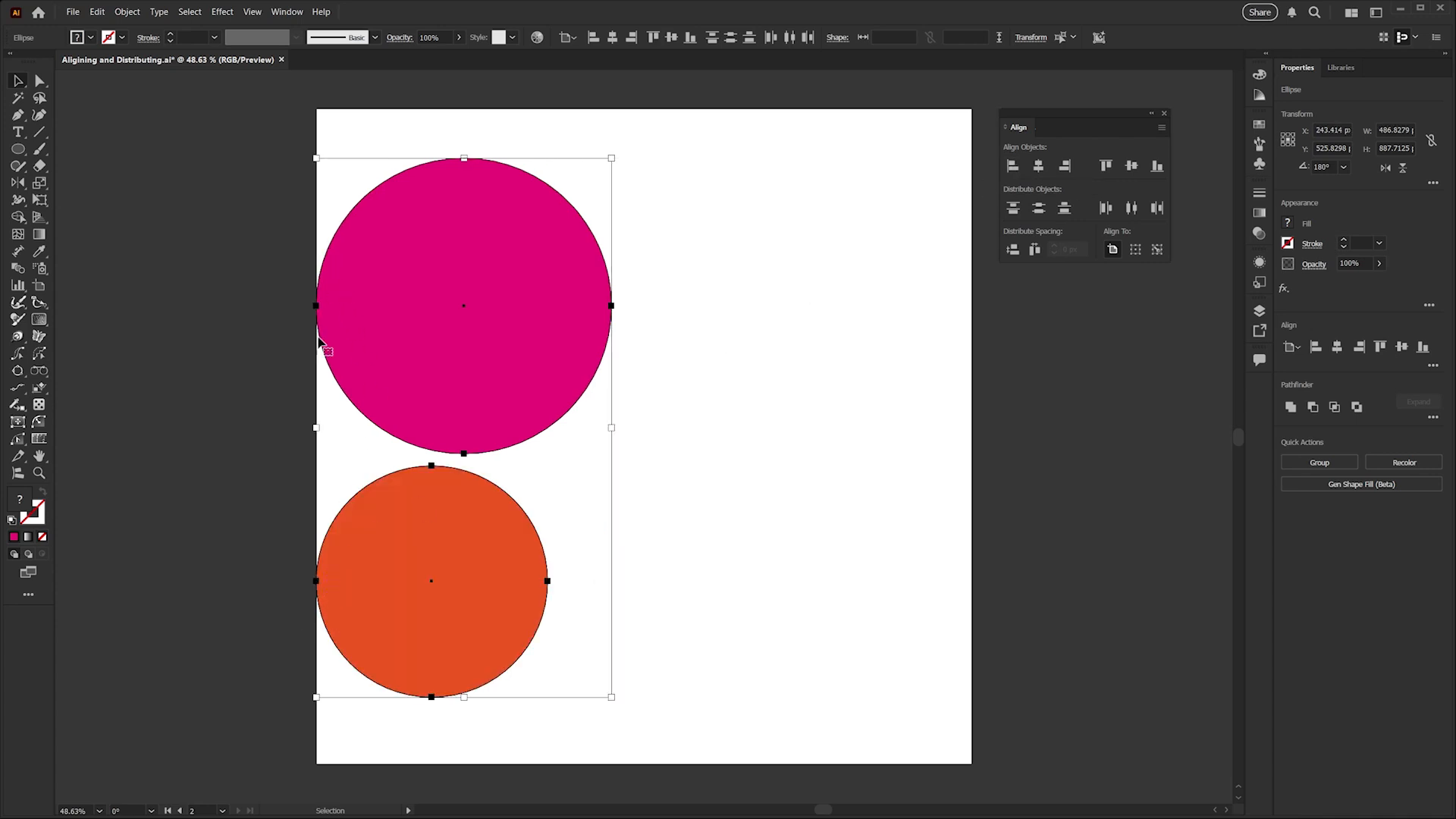
pyautogui.click(1065, 167)
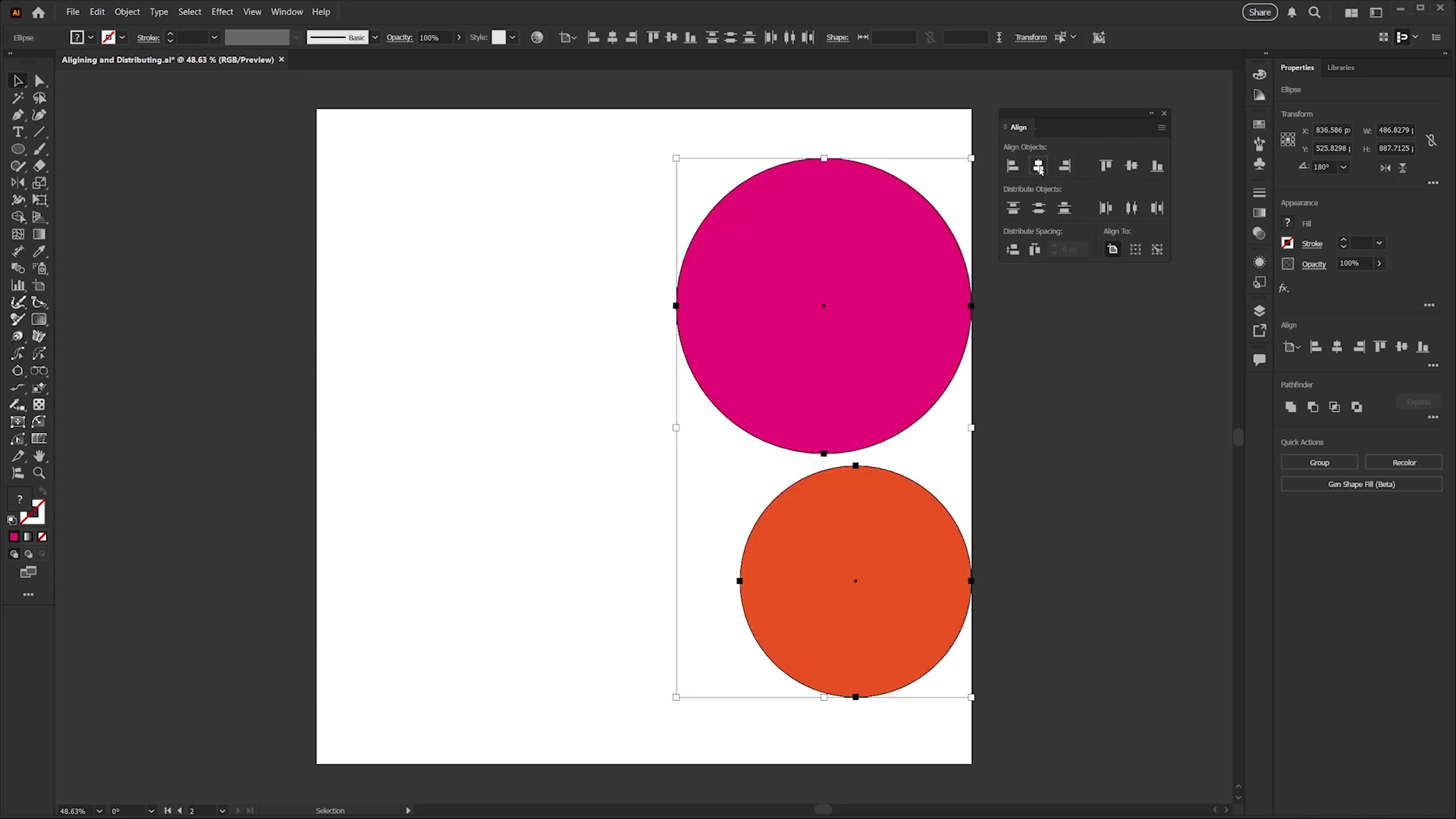
pyautogui.click(1038, 167)
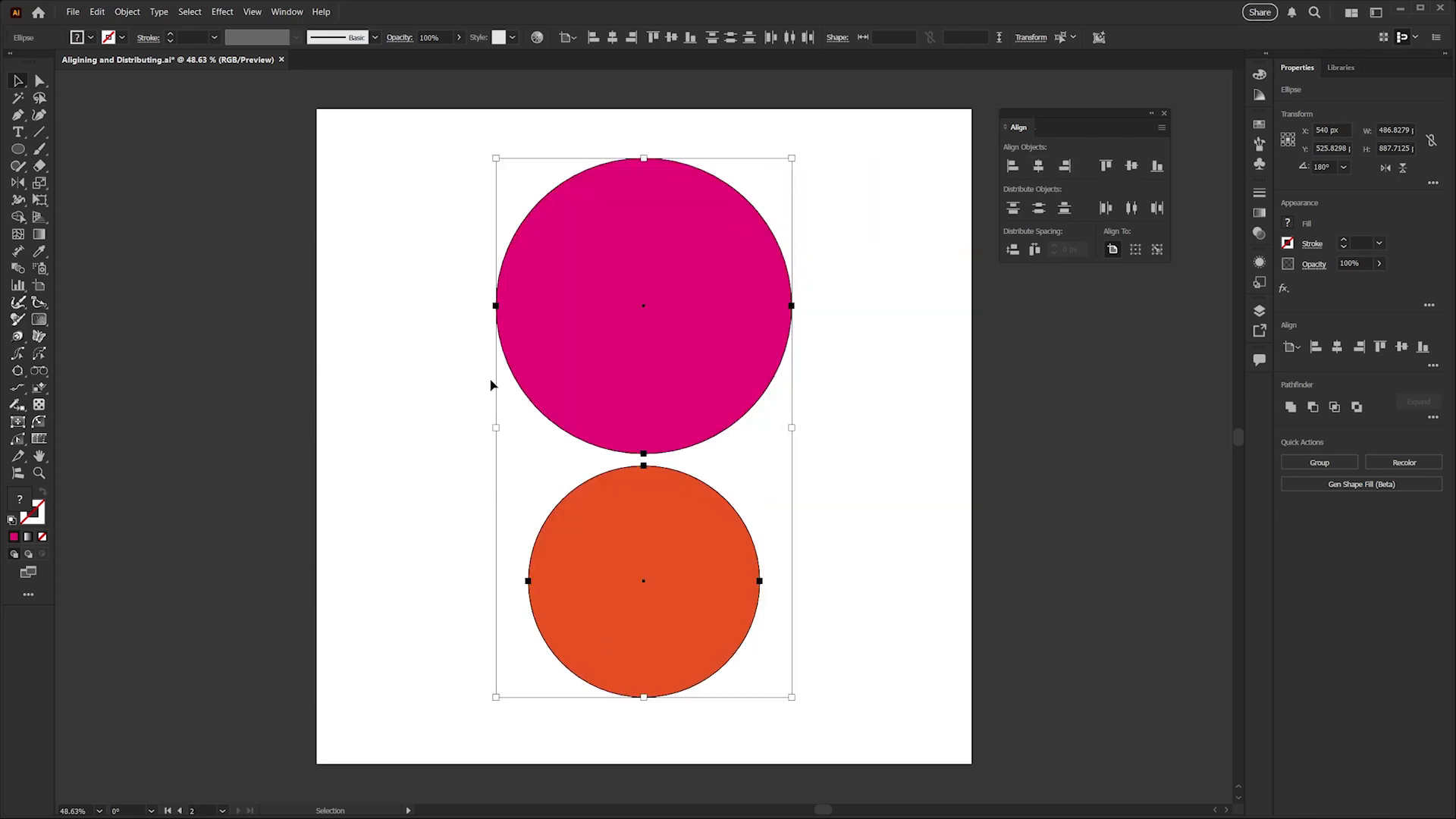
pyautogui.click(482, 305)
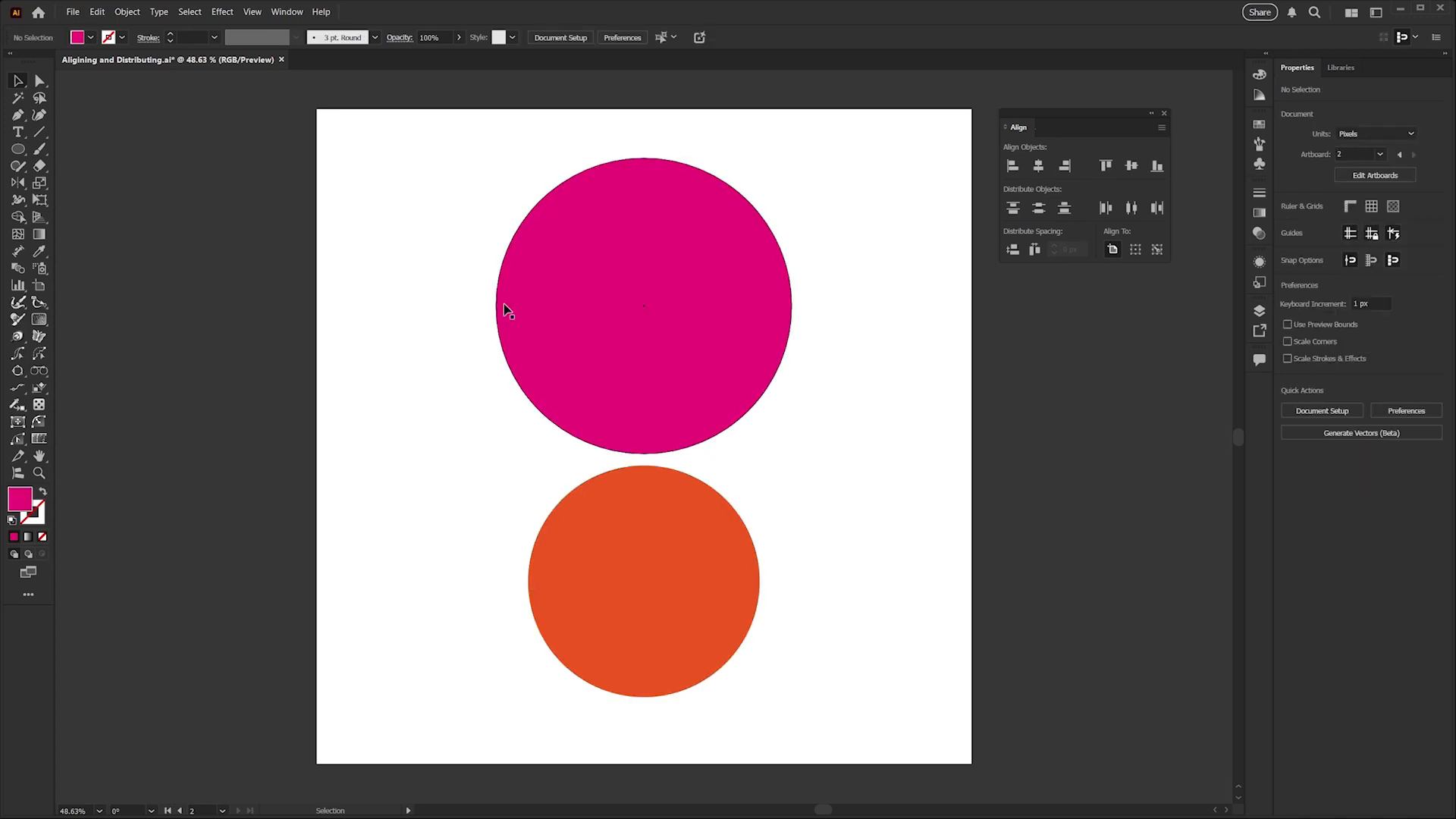
pyautogui.click(499, 307)
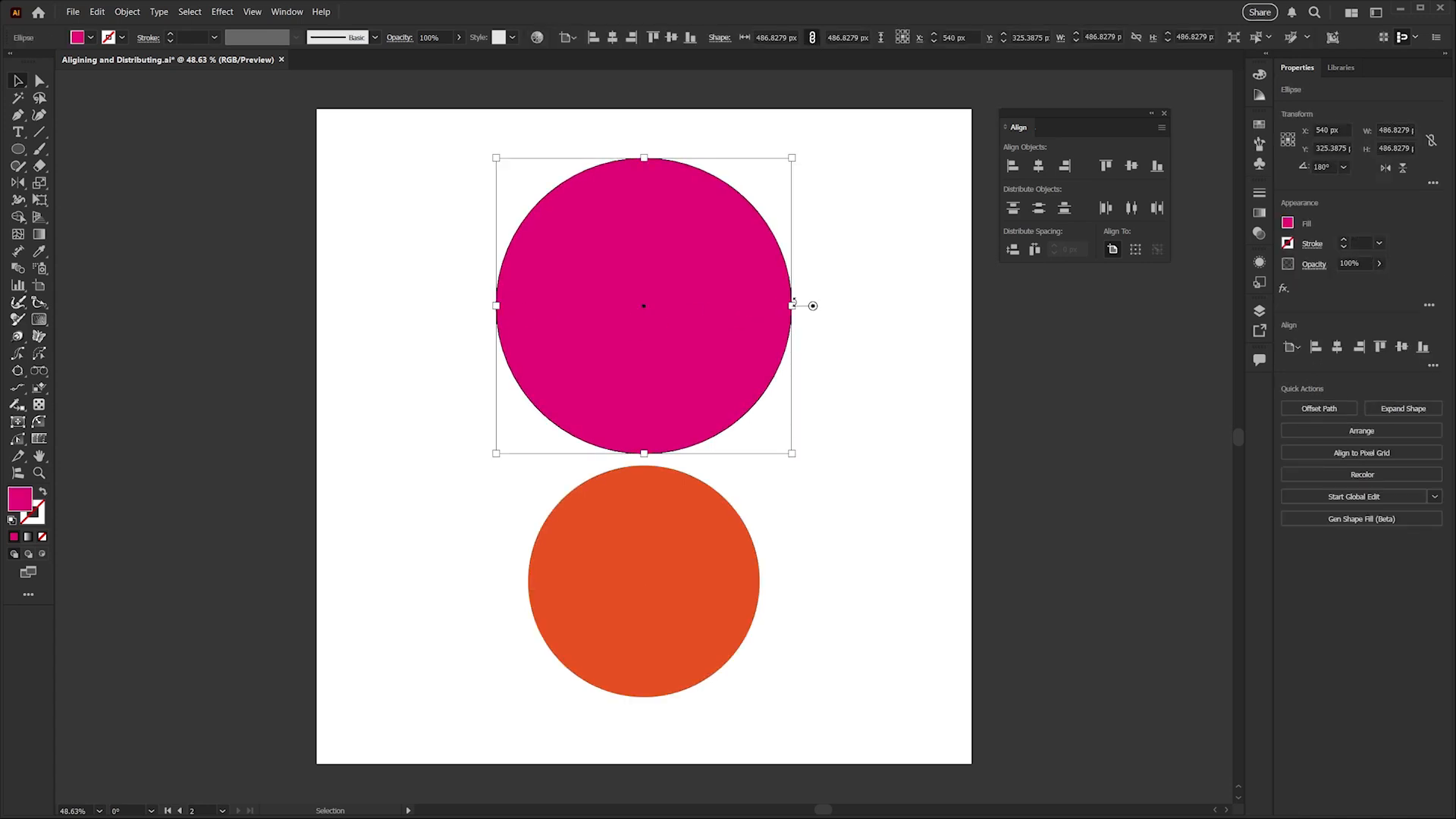
pyautogui.click(896, 248)
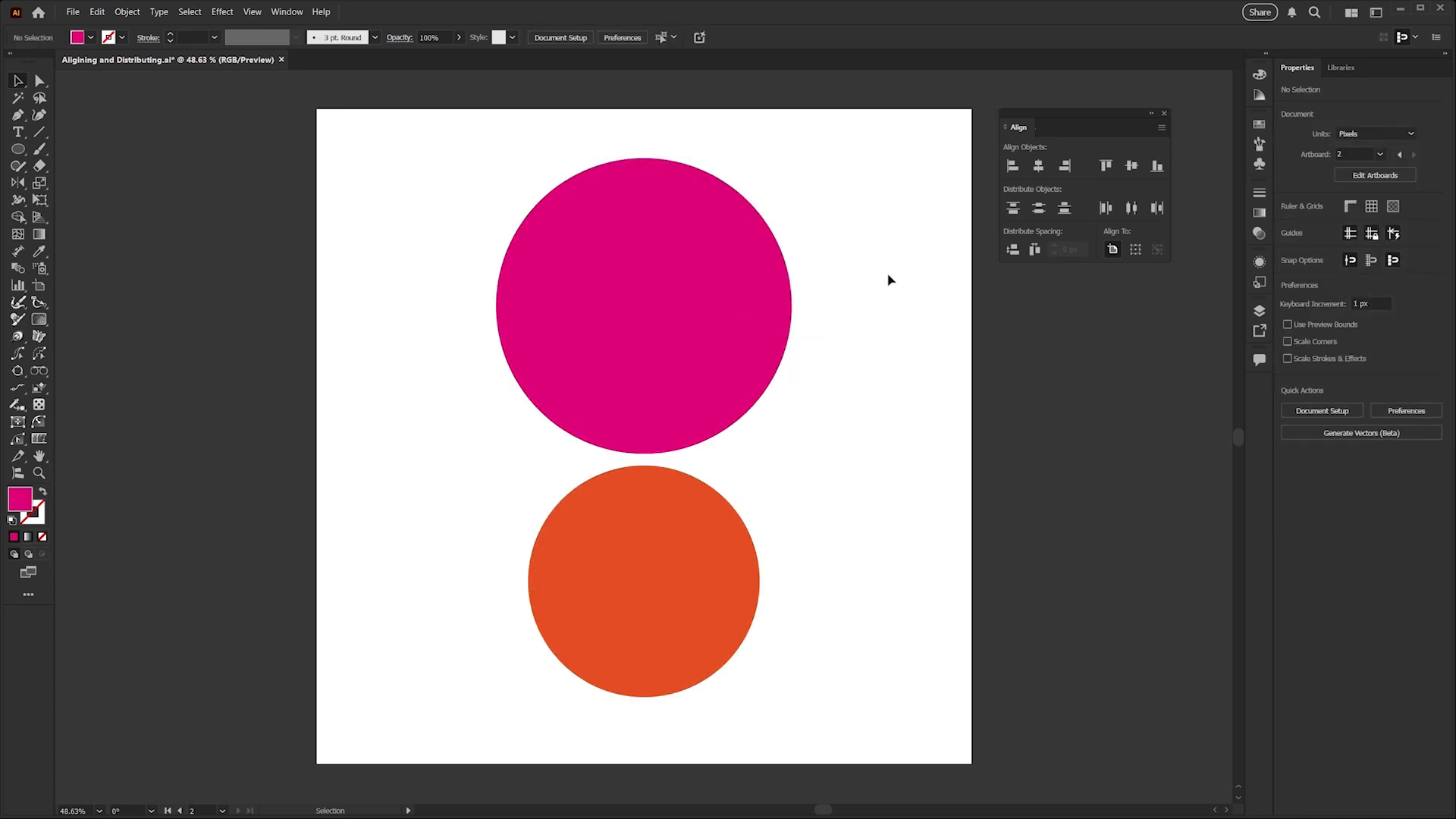
# Select both circles and try vertical center, top and bottom alignment to the artboard, finishing with vertical center.
pyautogui.moveTo(892, 254); pyautogui.dragTo(643, 595)
pyautogui.click(1131, 166)
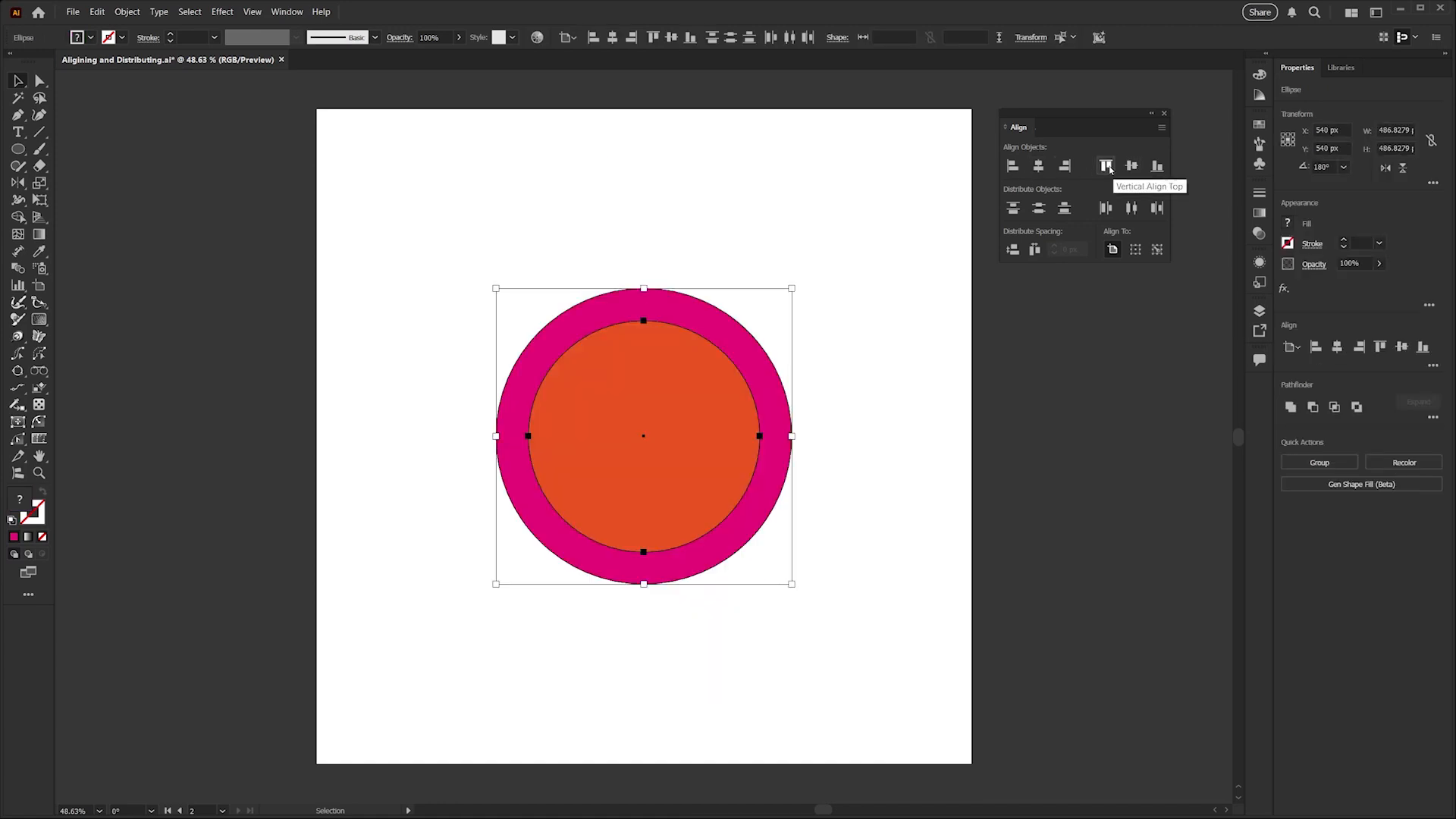
pyautogui.click(1107, 166)
pyautogui.click(1156, 167)
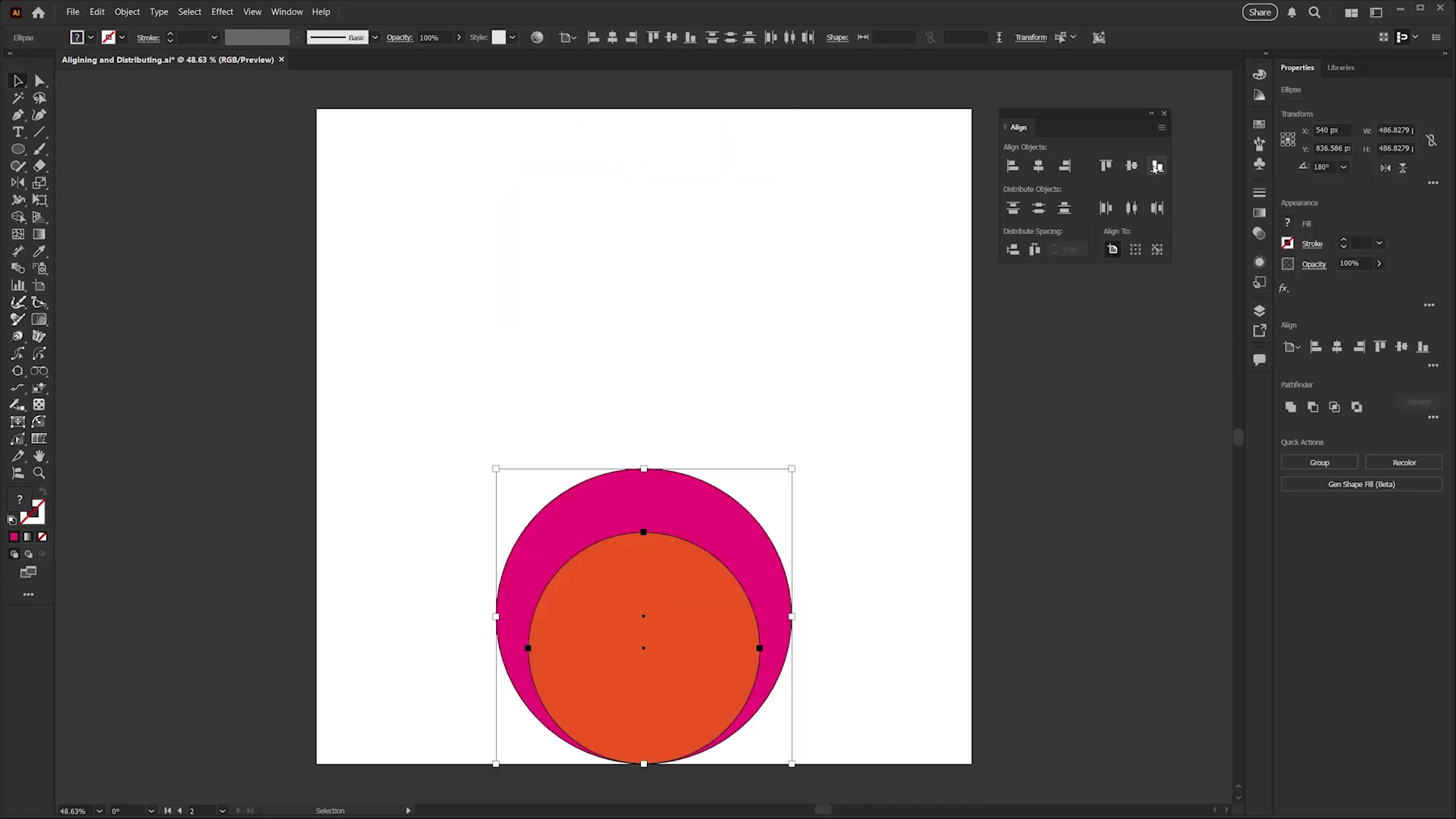
pyautogui.click(1134, 167)
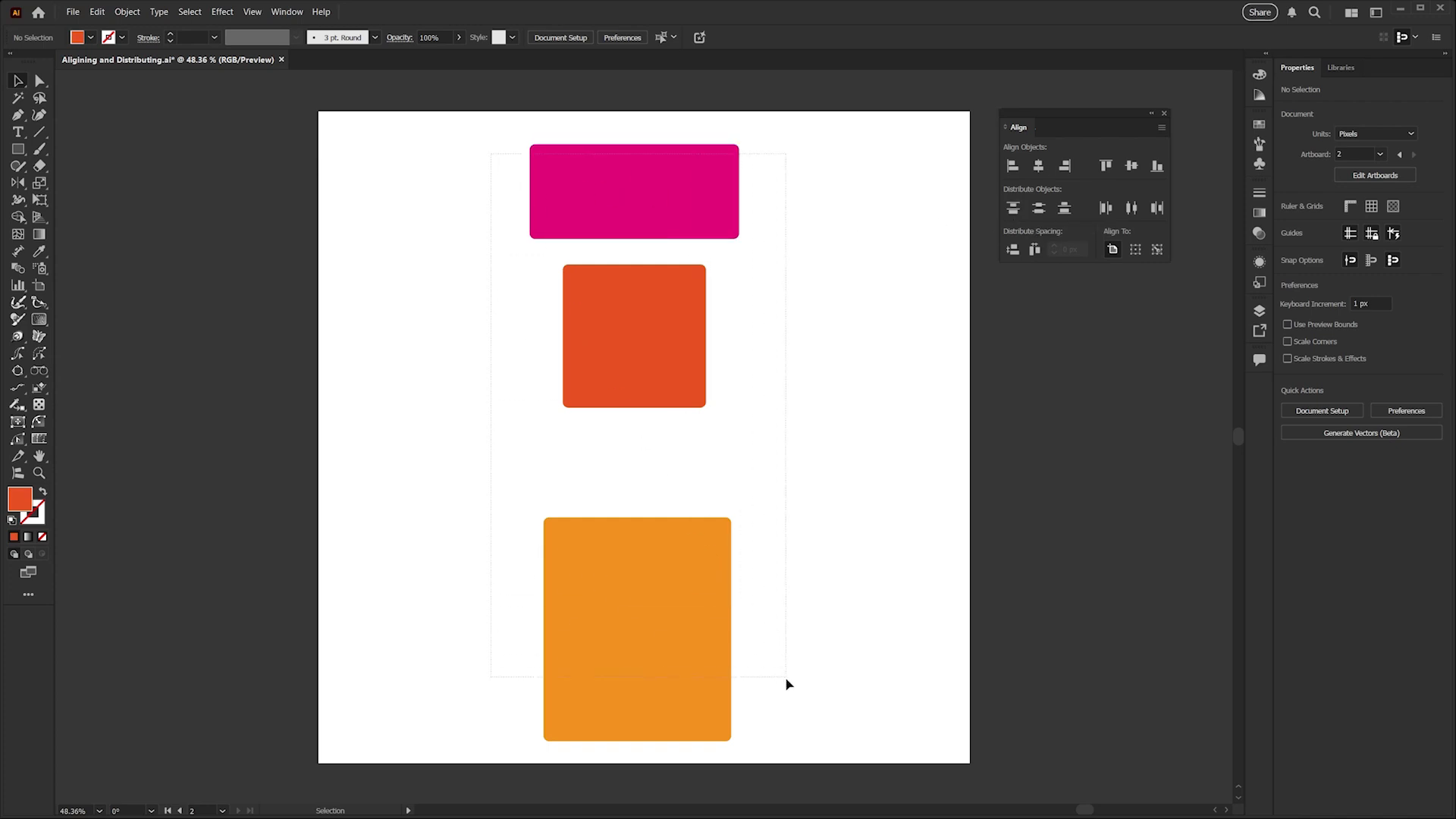
# Select all three rectangles, distribute them vertically by their top edges relative to the selection, and deselect them.
pyautogui.hotkey('ctrl', 'a')
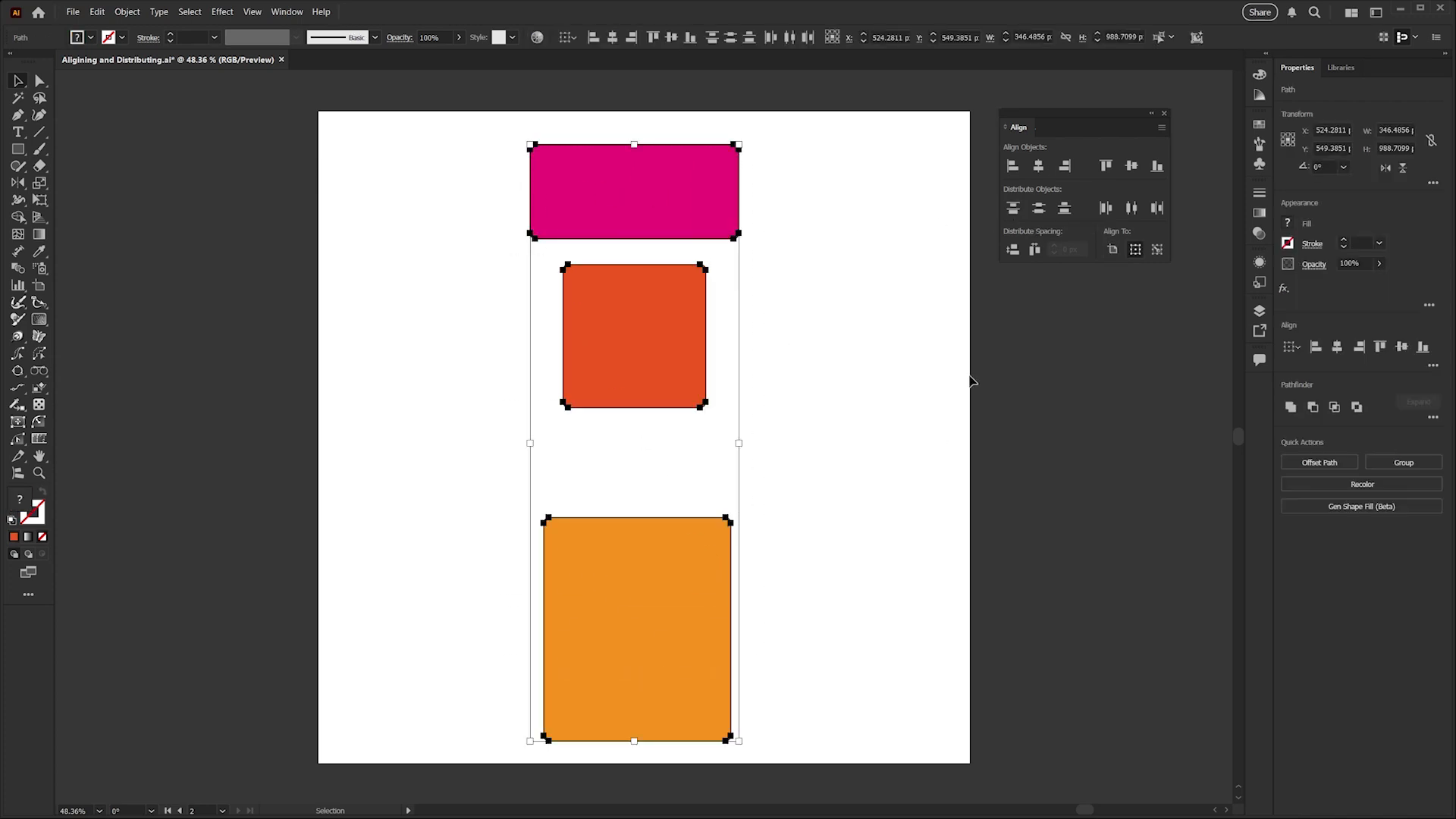
pyautogui.click(1013, 209)
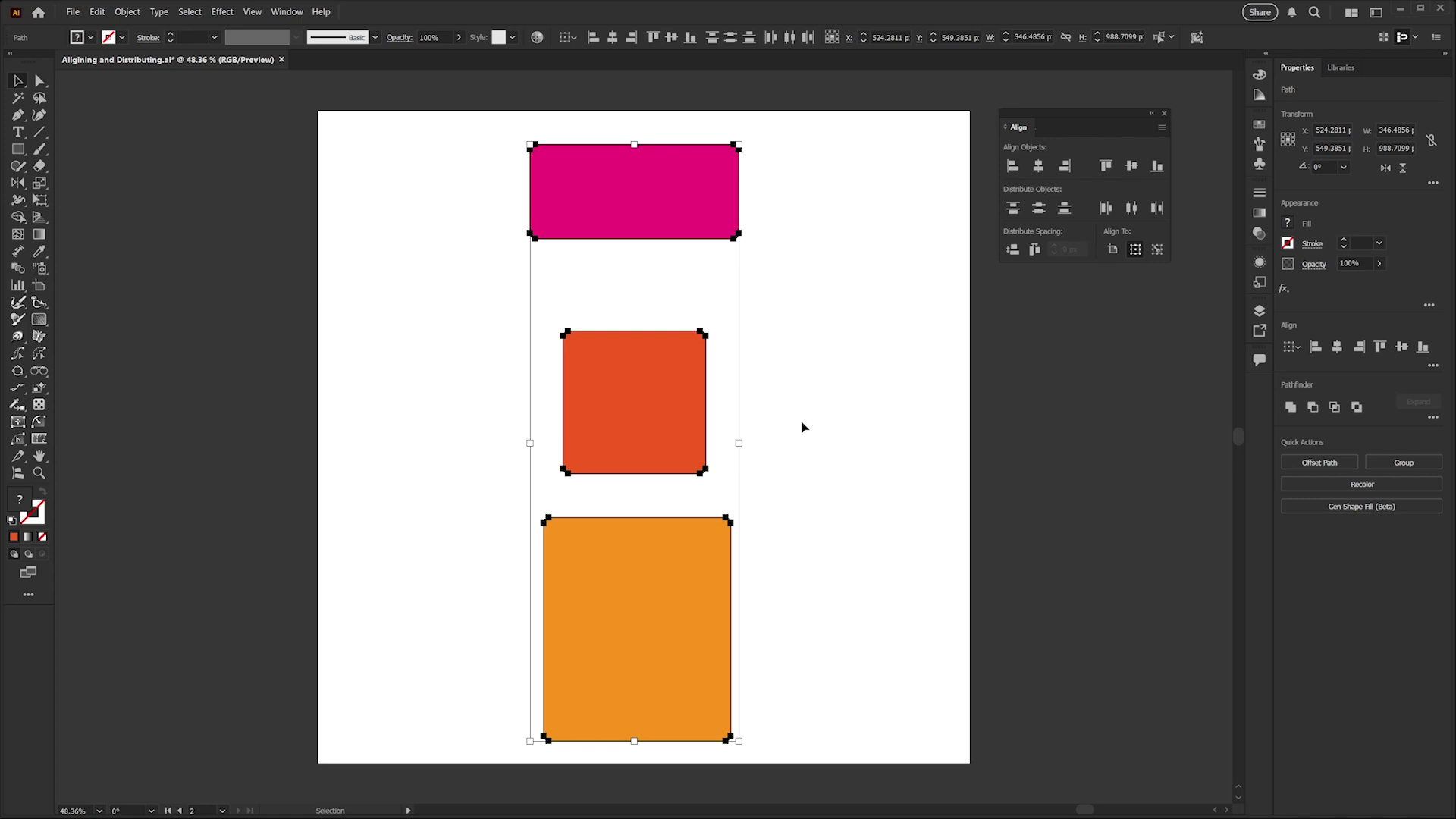
pyautogui.click(765, 373)
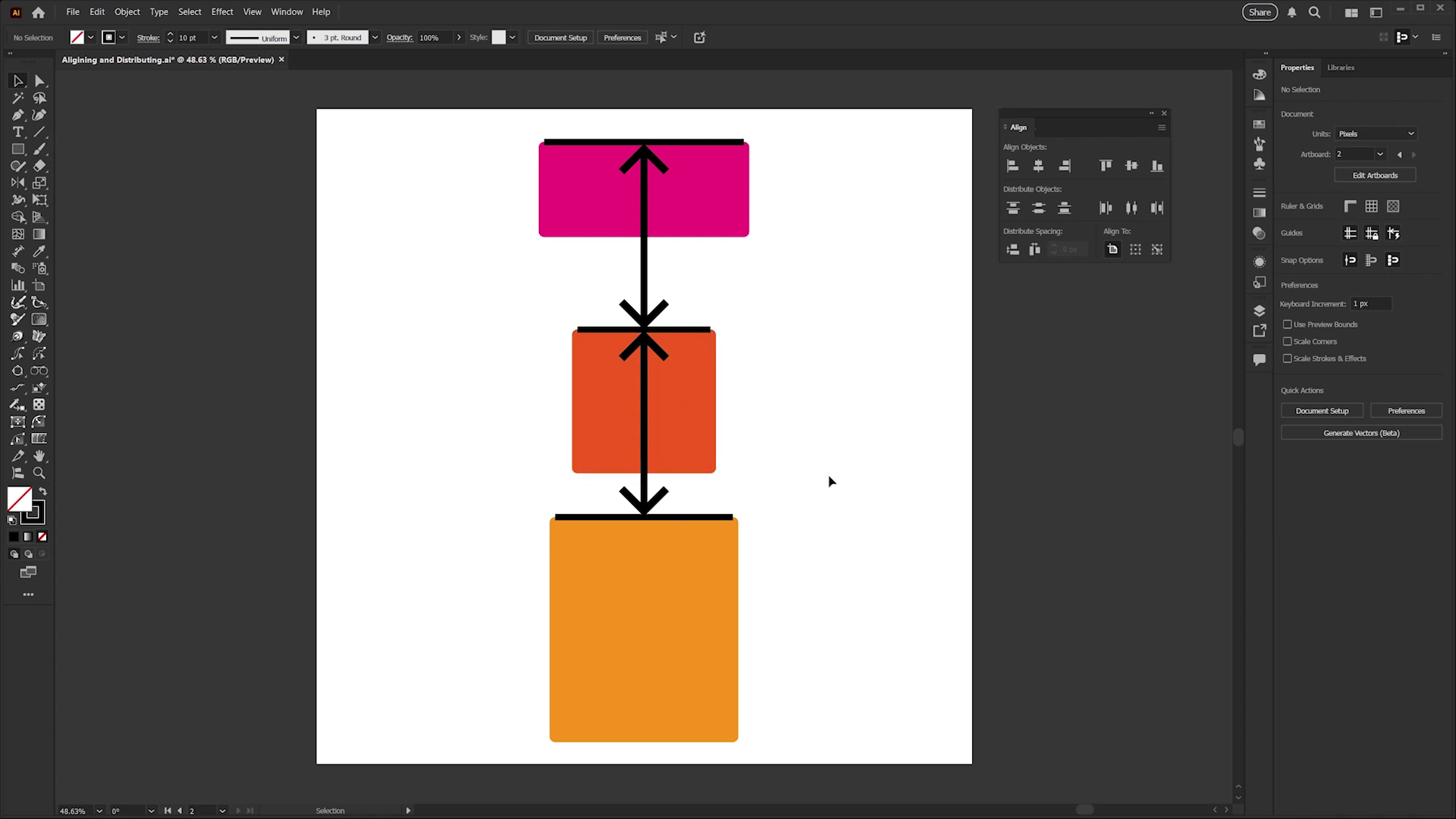
# Select all three rectangles and distribute them vertically by their centers, aligned to the selection.
pyautogui.moveTo(471, 145); pyautogui.dragTo(510, 240)
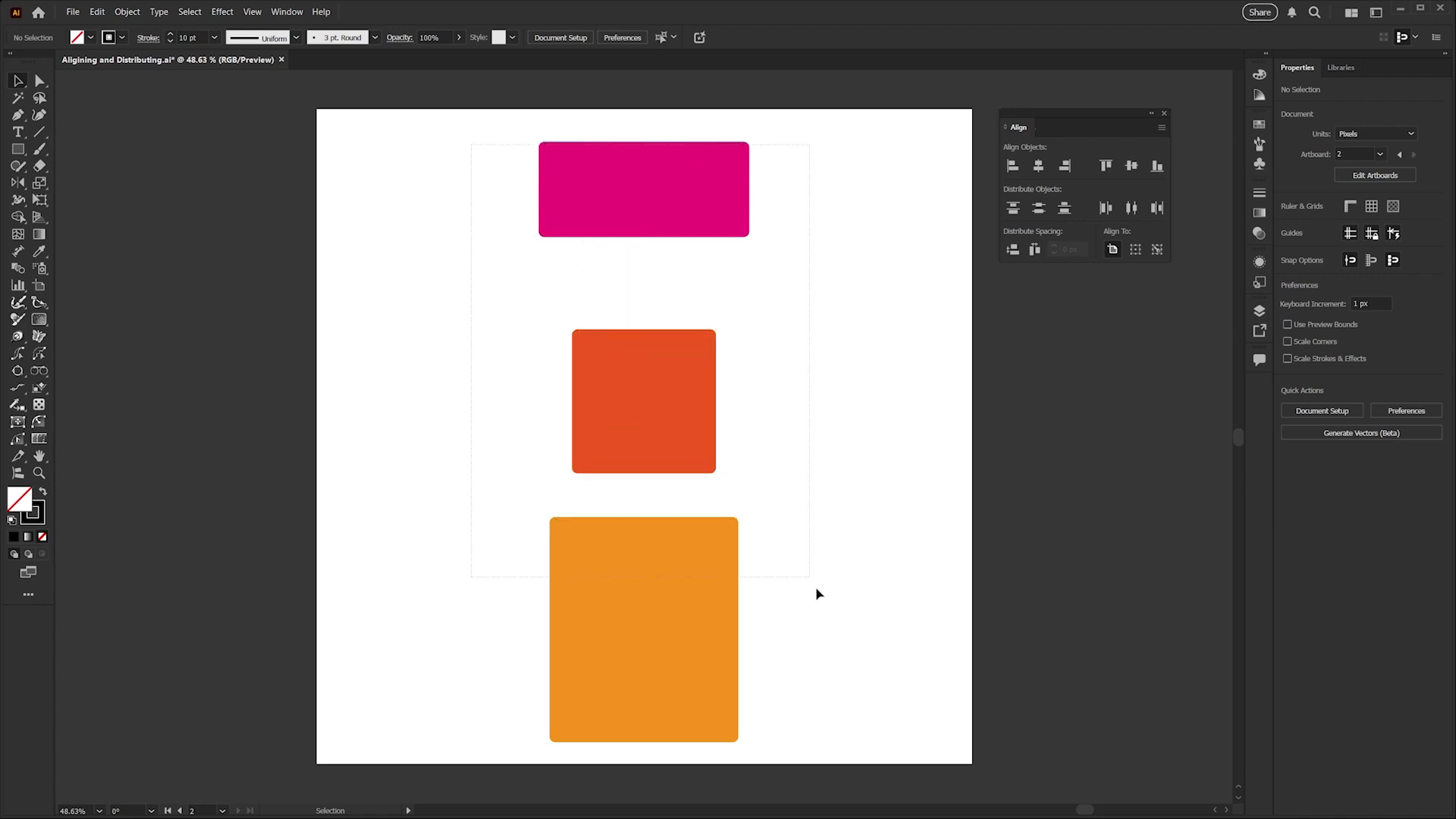
pyautogui.moveTo(816, 594); pyautogui.dragTo(837, 663)
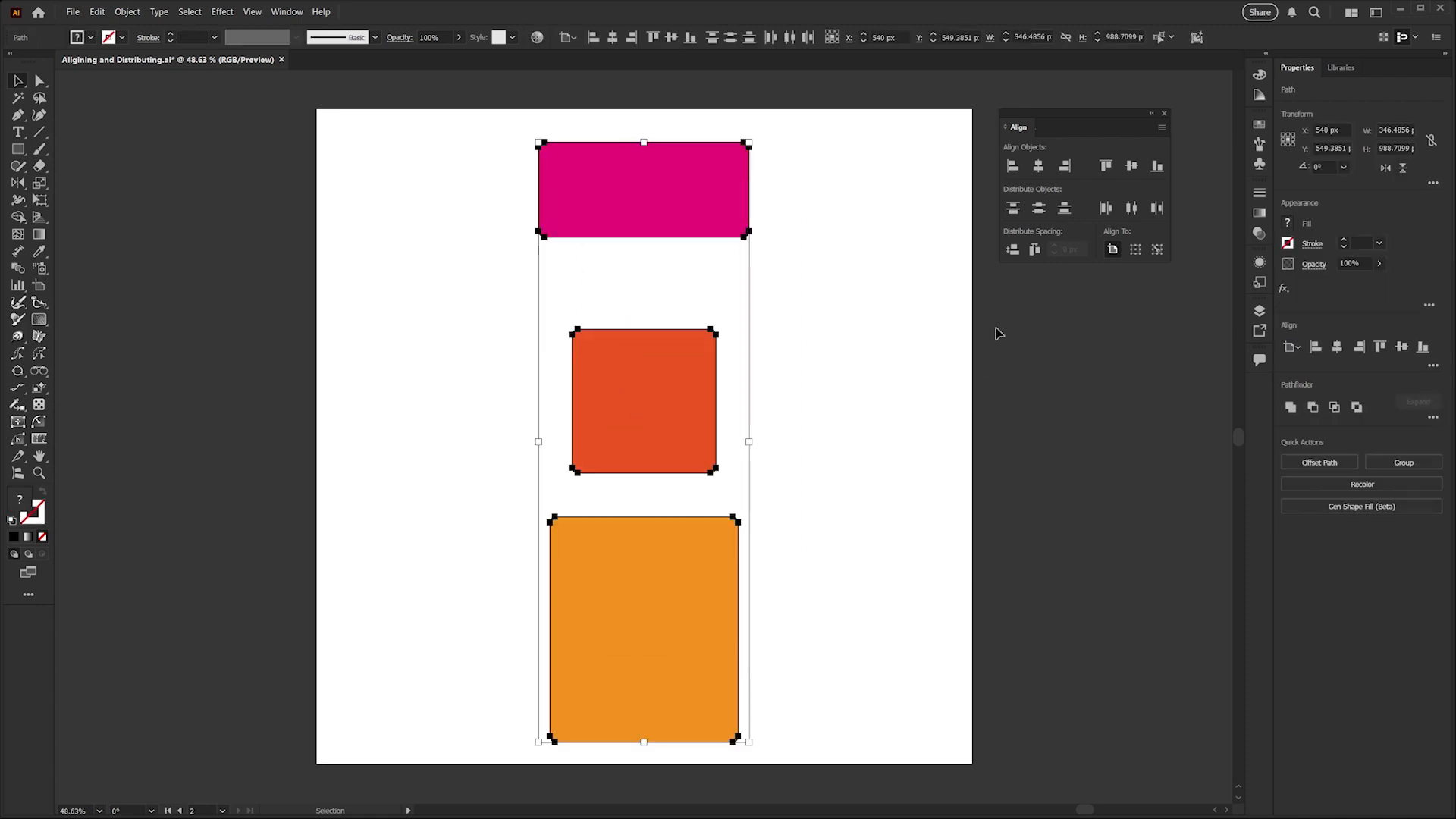
pyautogui.click(1137, 251)
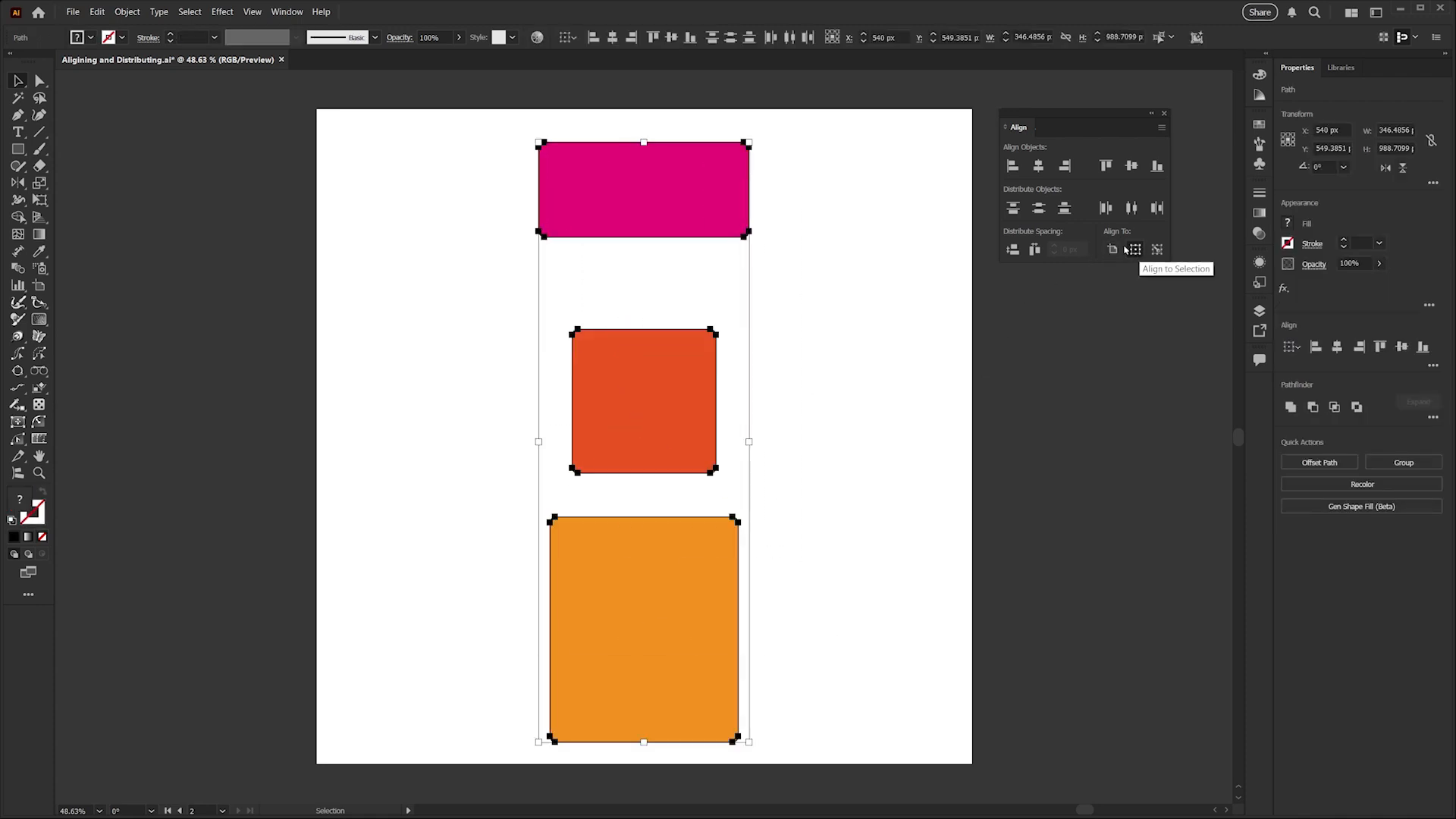
pyautogui.click(1038, 208)
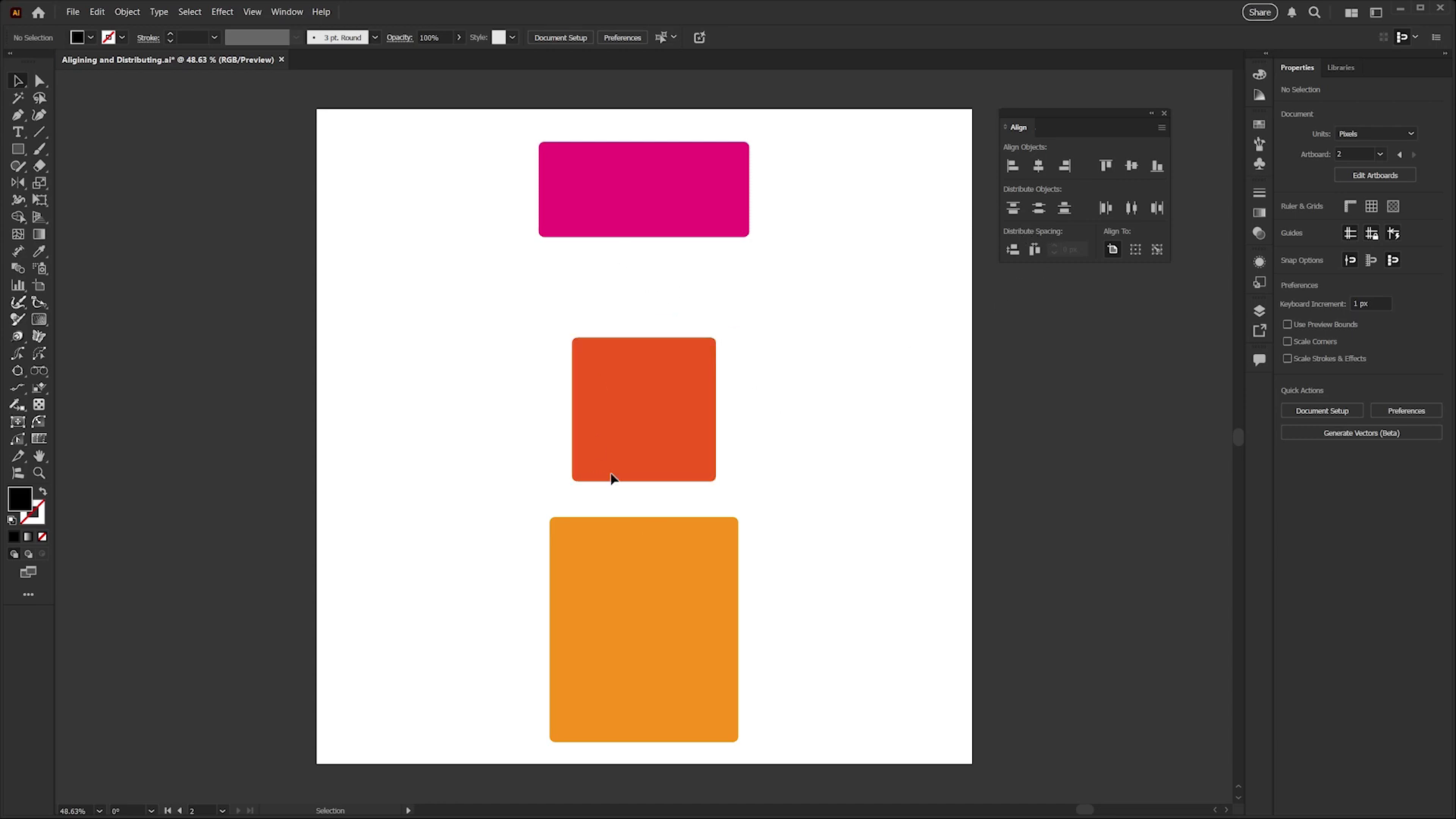
# Select all three rectangles, distribute the vertical space between them evenly relative to the selection, and deselect them.
pyautogui.moveTo(494, 194); pyautogui.dragTo(681, 626)
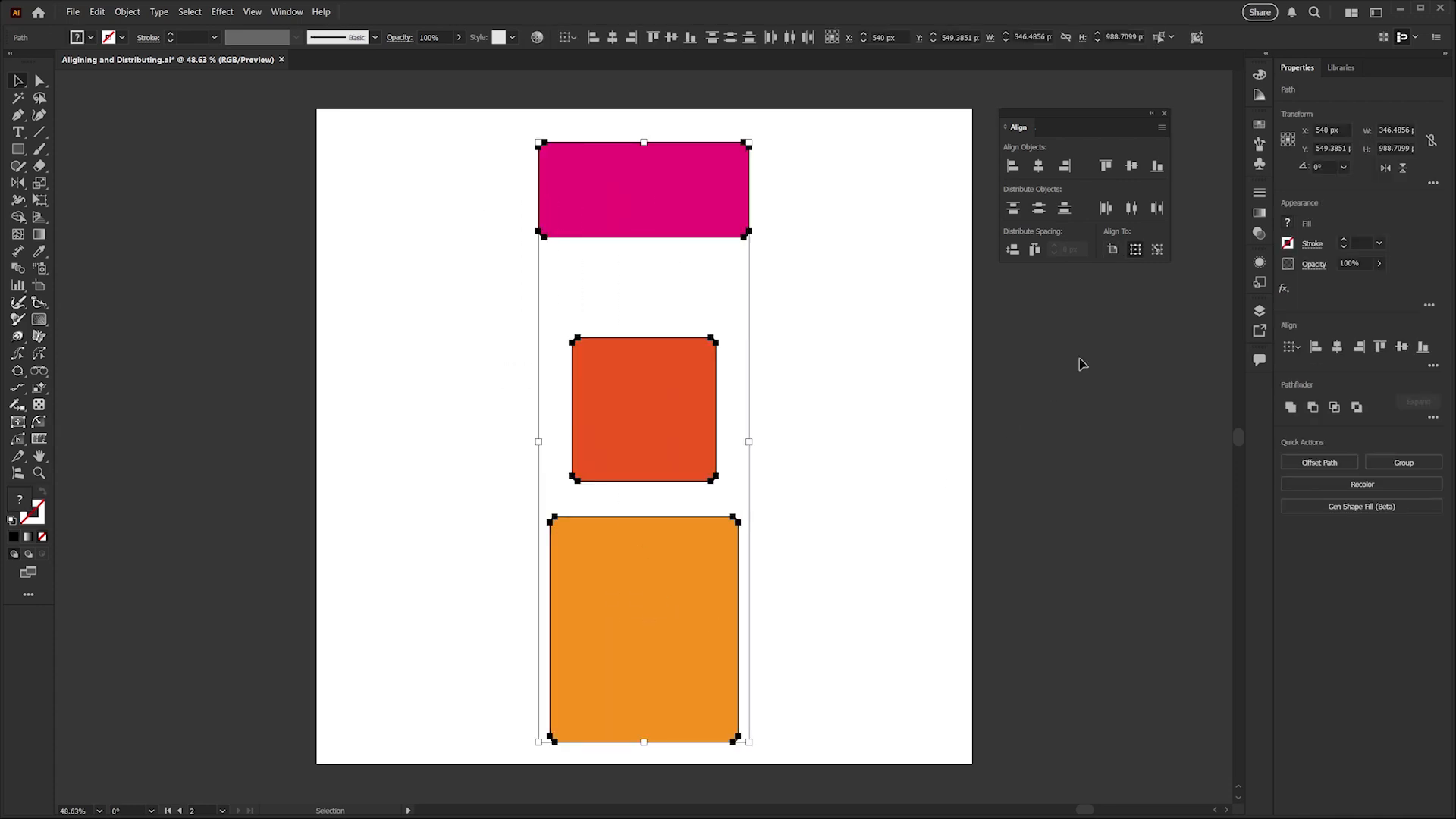
pyautogui.click(1135, 250)
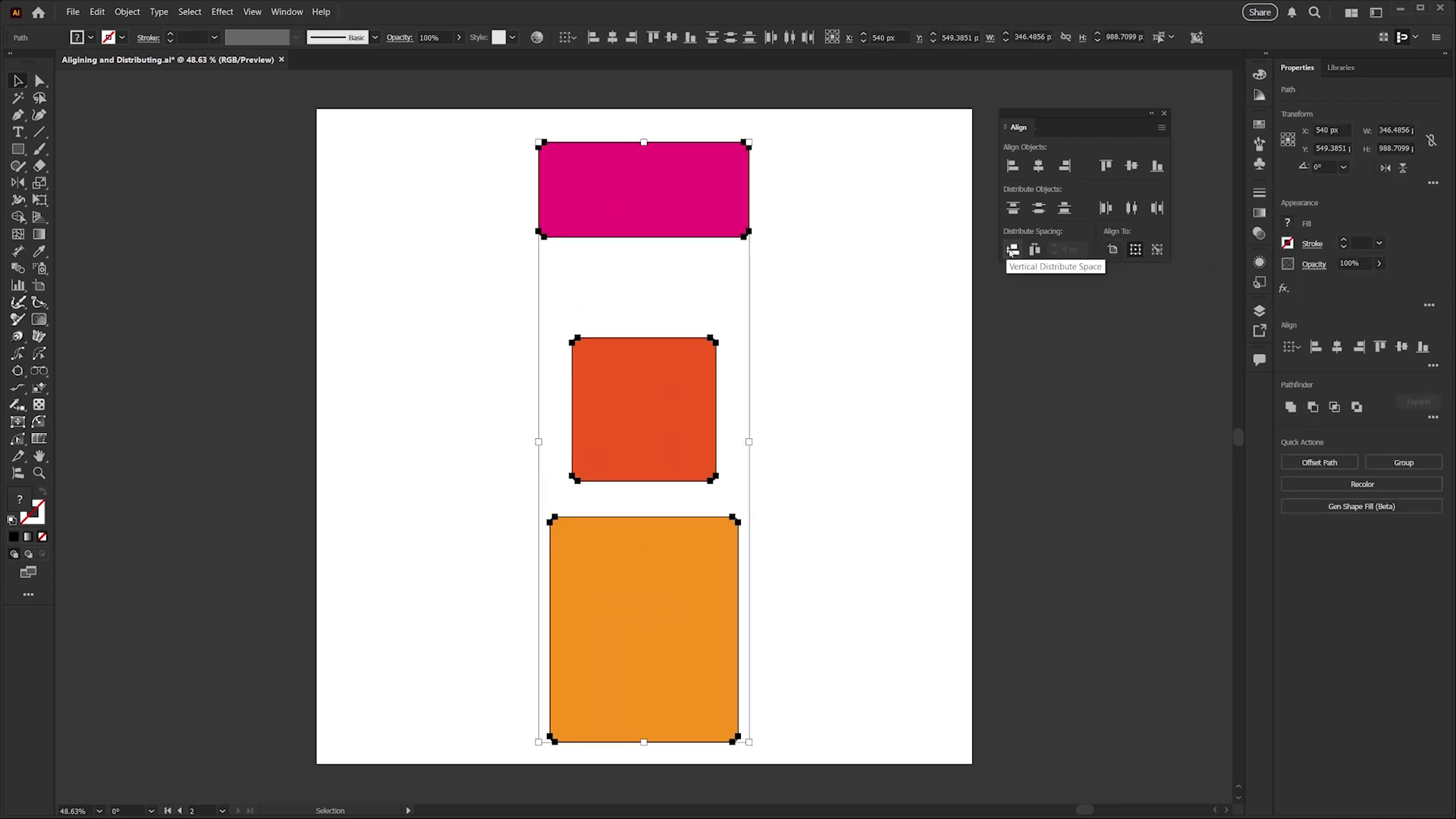
pyautogui.click(1012, 250)
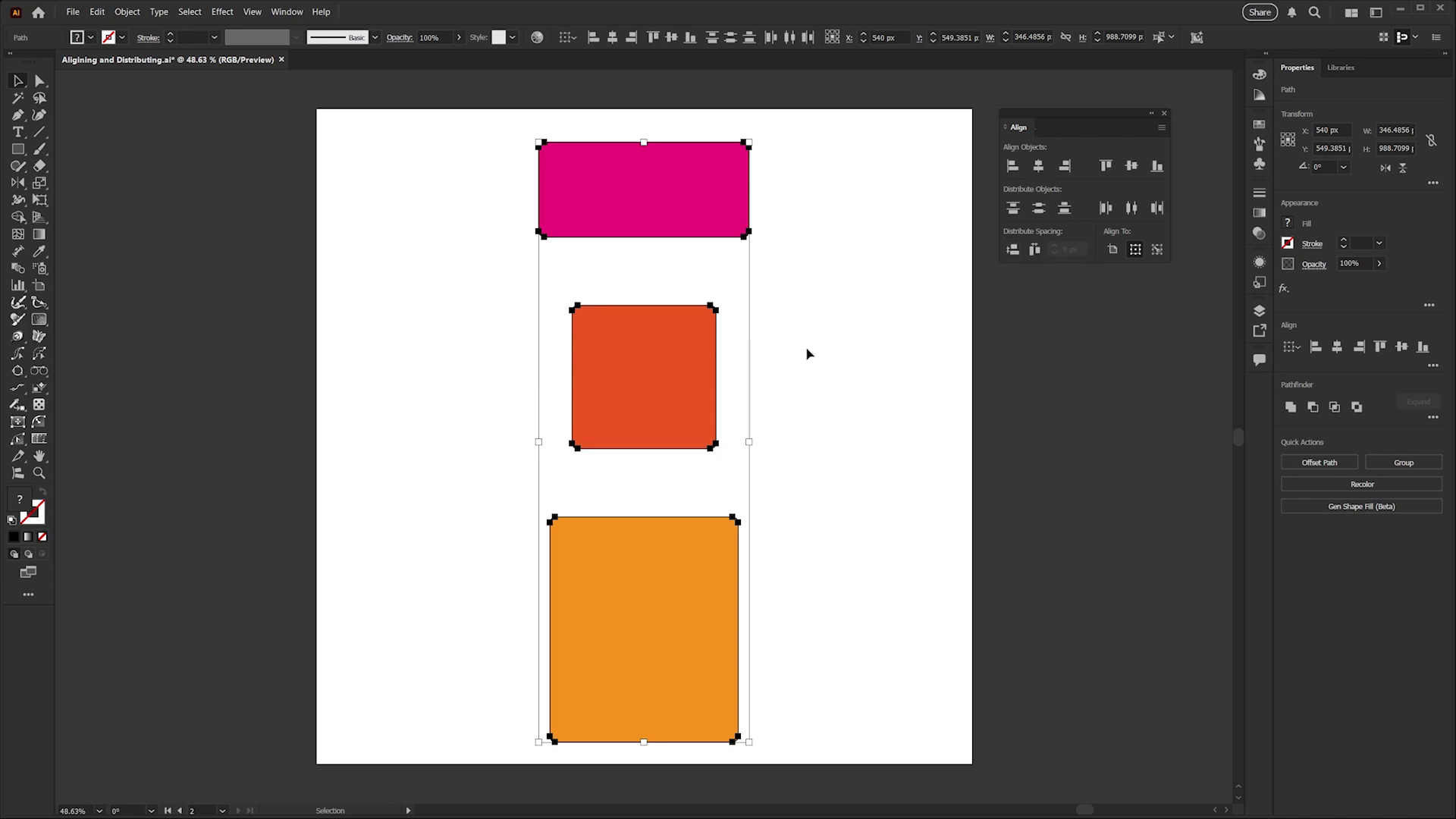
pyautogui.click(750, 332)
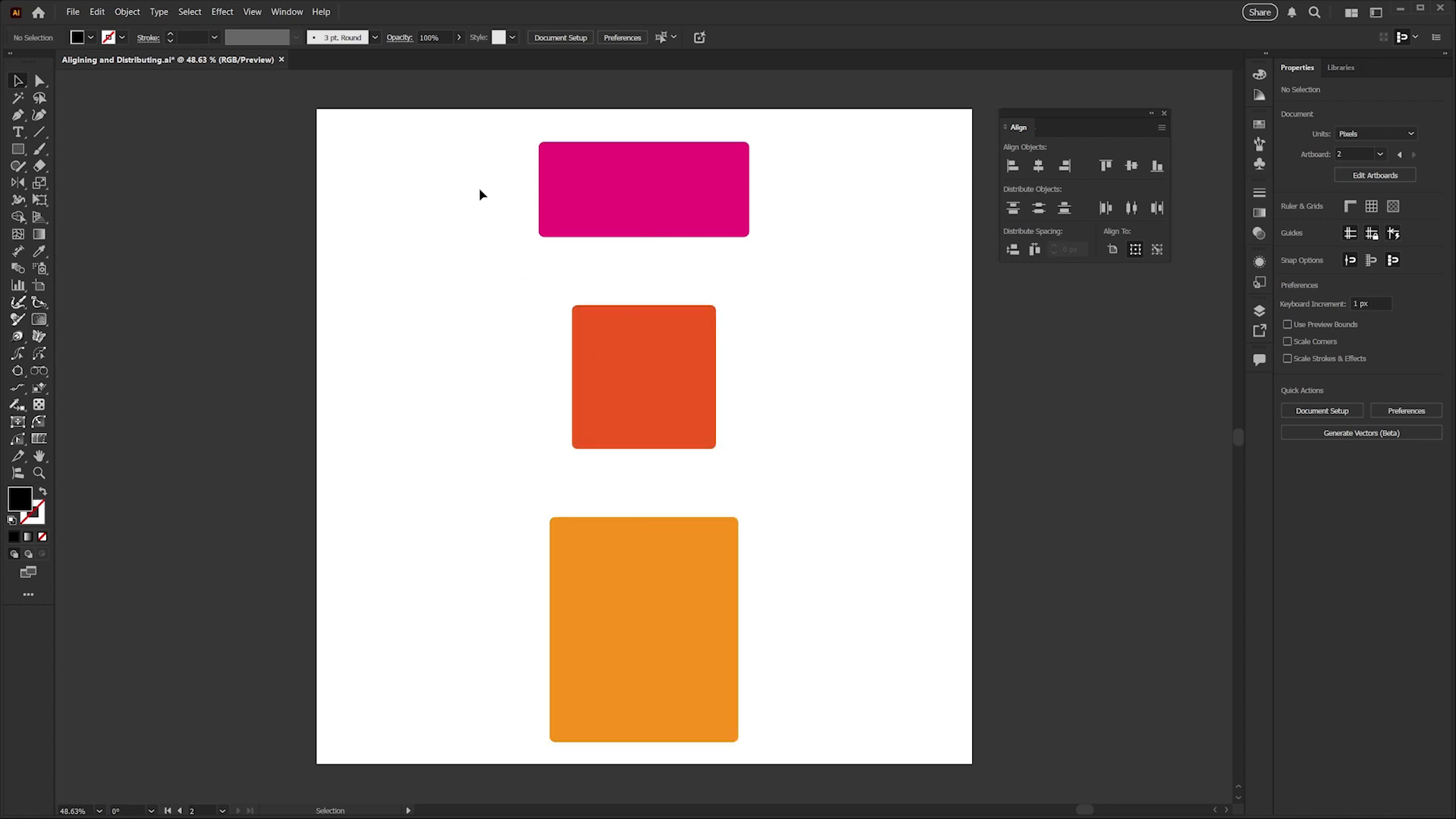
# Select all three rectangles, make the red-orange square the key object, distribute them vertically with 10 px spacing, and deselect them.
pyautogui.moveTo(477, 203); pyautogui.dragTo(729, 612)
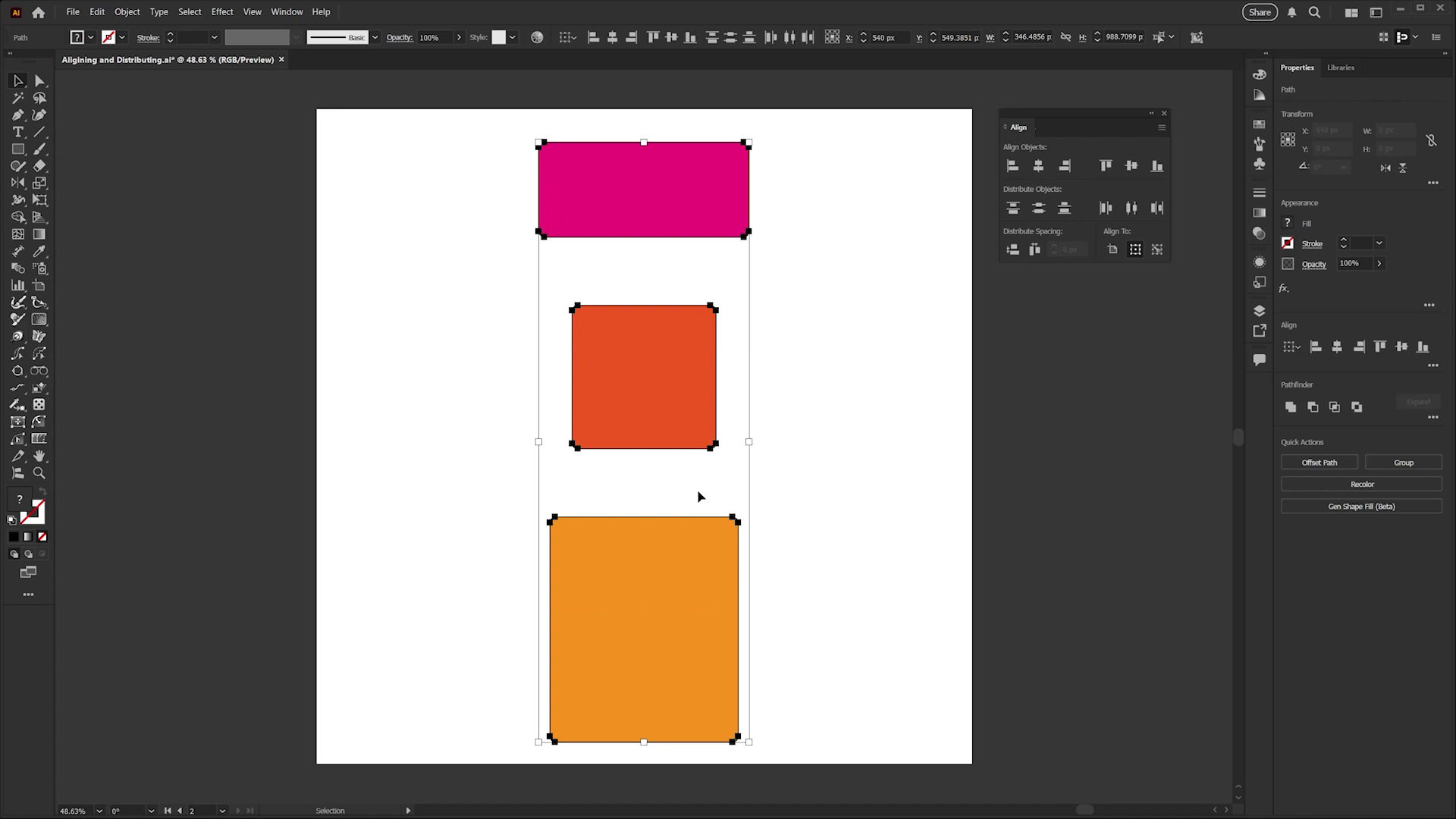
pyautogui.click(649, 386)
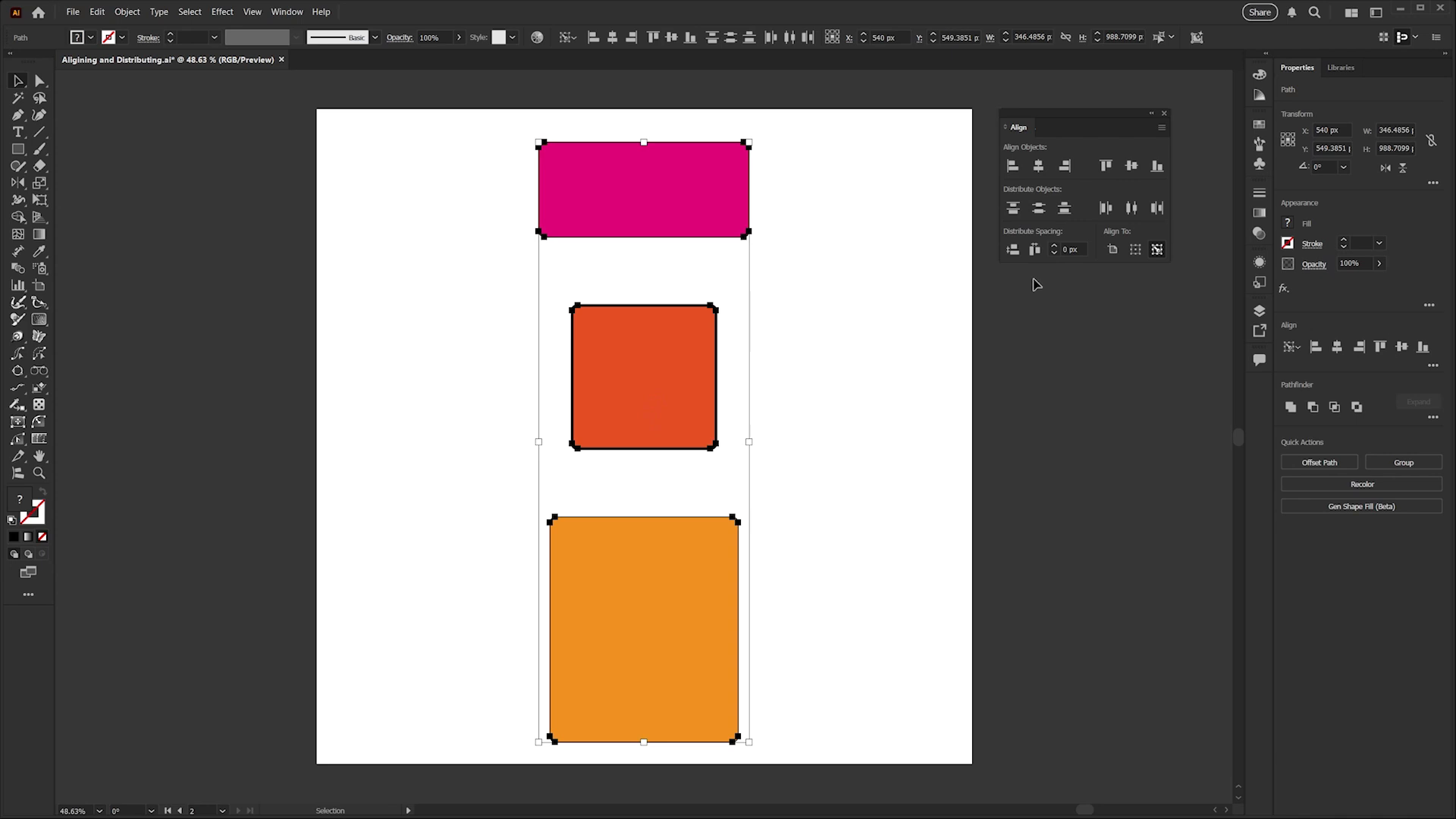
pyautogui.click(1069, 249)
pyautogui.write('10')
pyautogui.press('Return')
pyautogui.click(1013, 251)
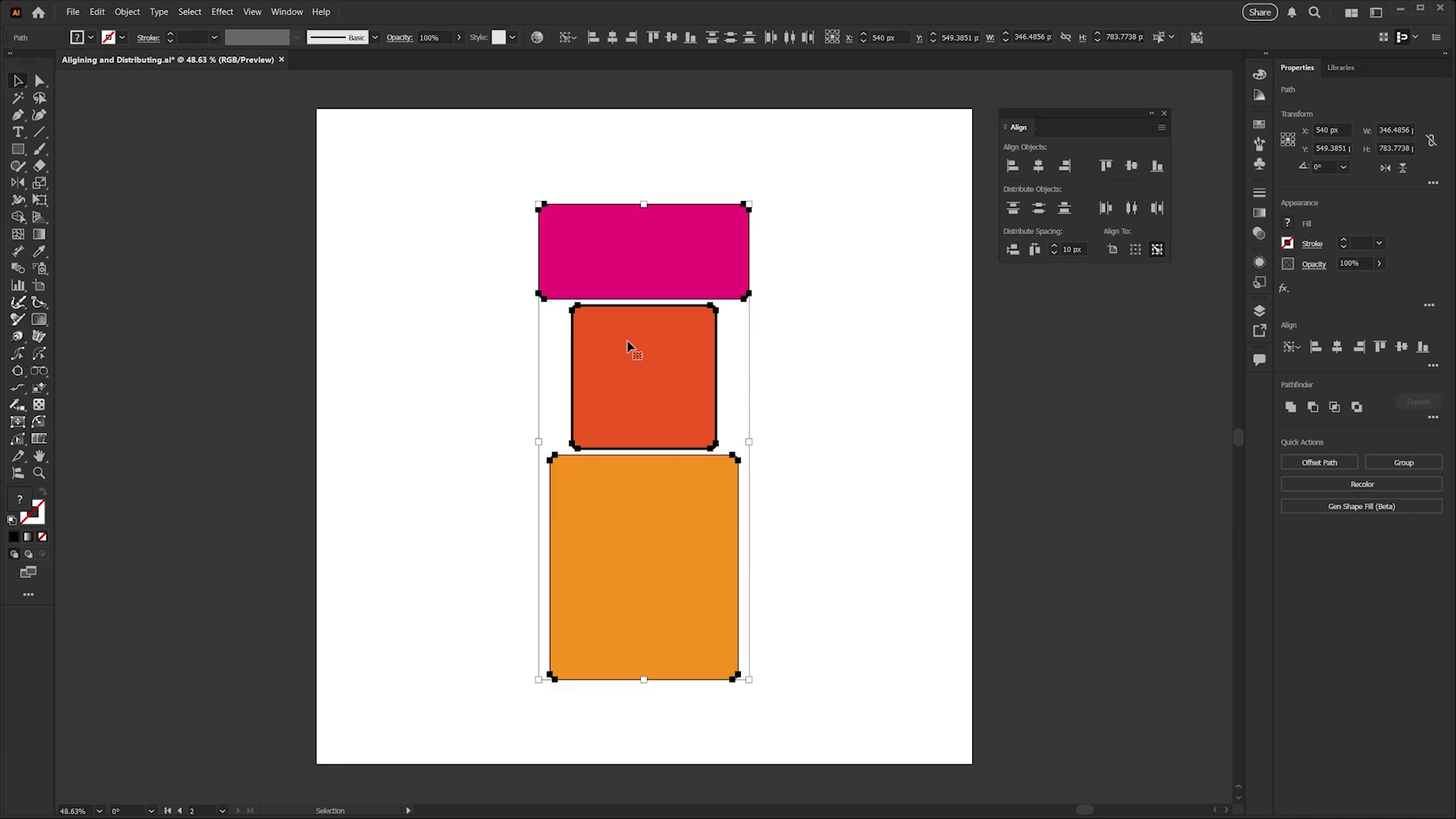
pyautogui.click(829, 377)
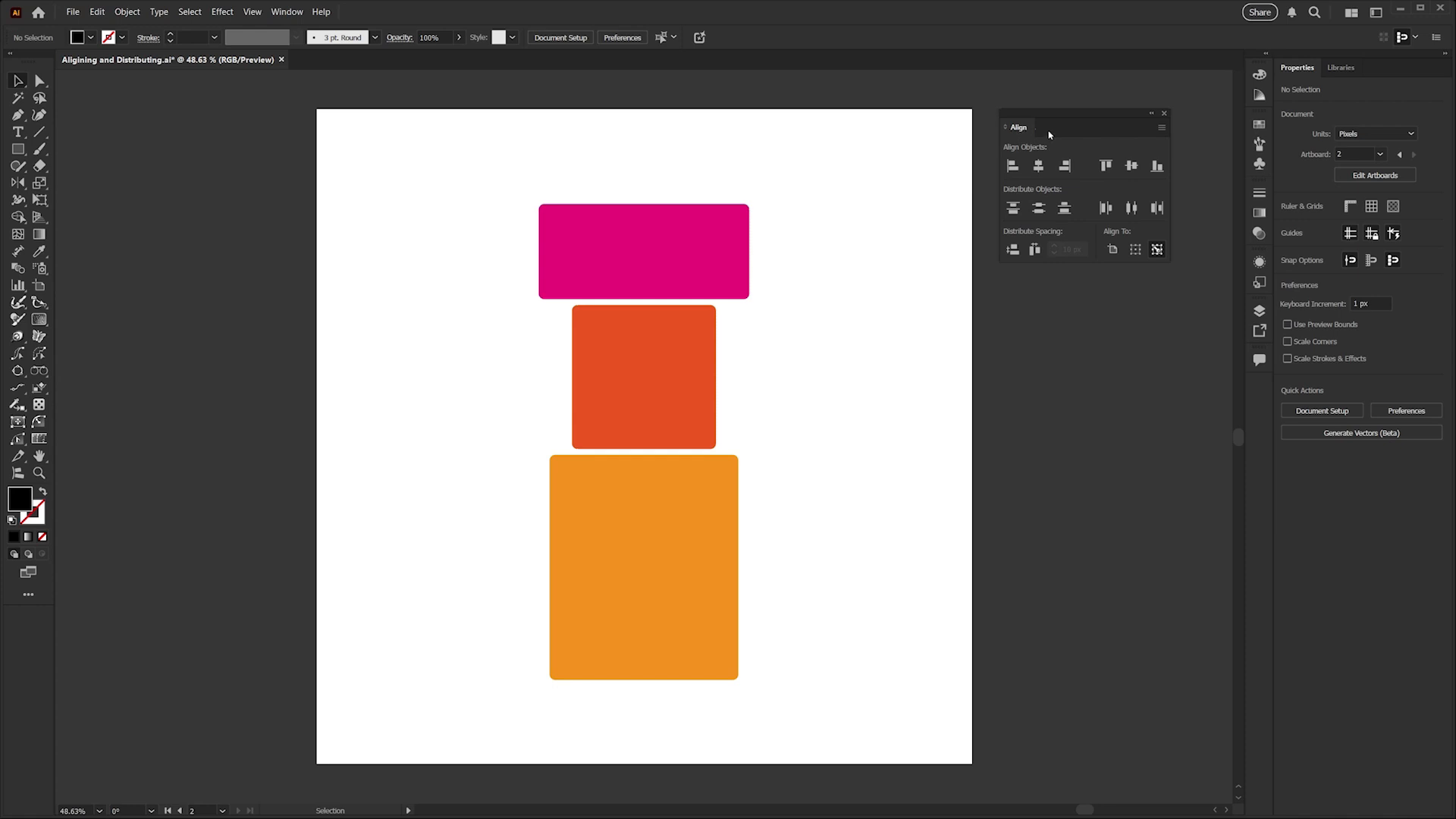
# Collapse the floating Align panel to an icon, dock it below the comments icon, and expand it there.
pyautogui.click(1150, 116)
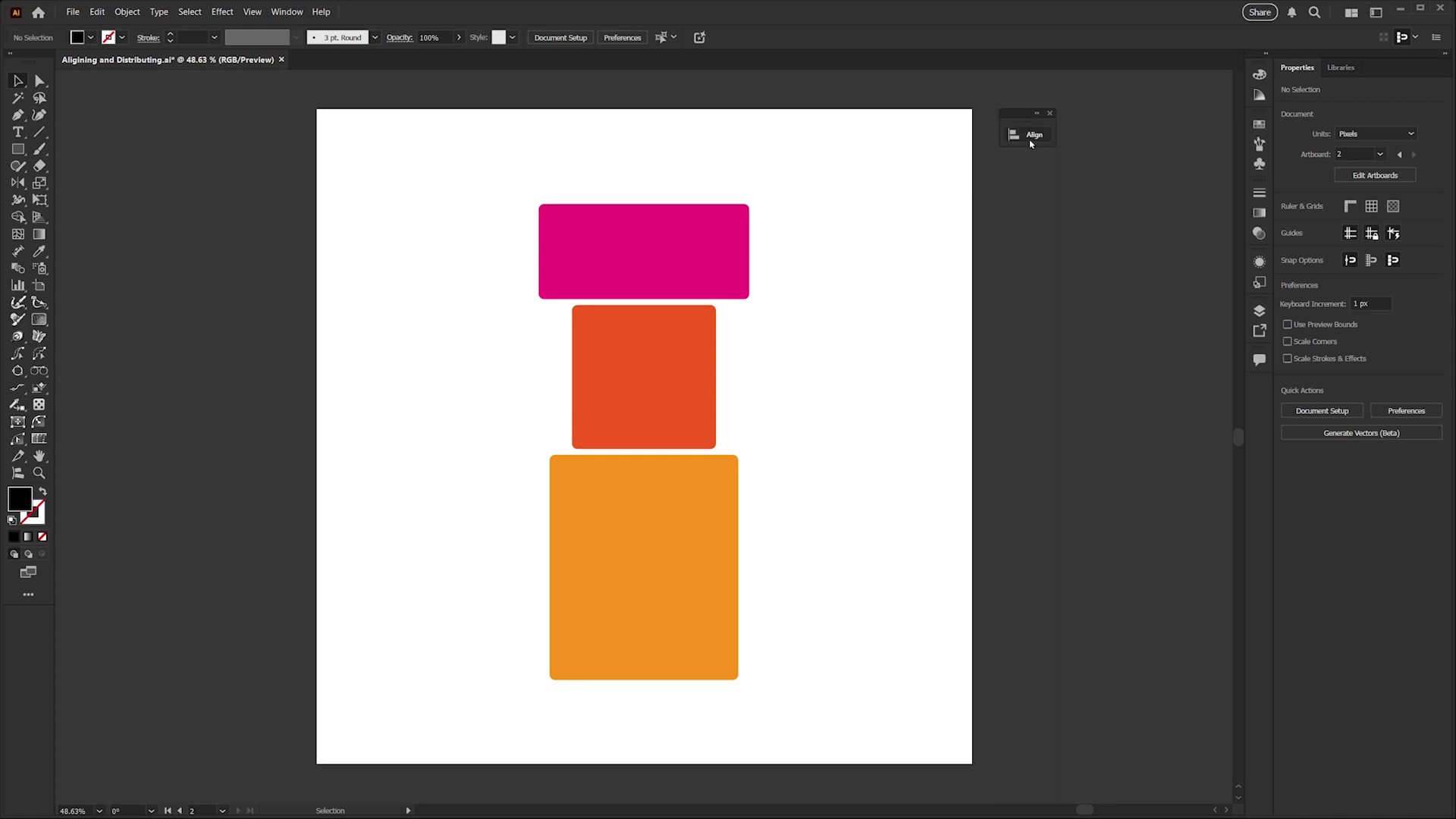
pyautogui.moveTo(1009, 136); pyautogui.dragTo(1260, 394)
pyautogui.click(1260, 392)
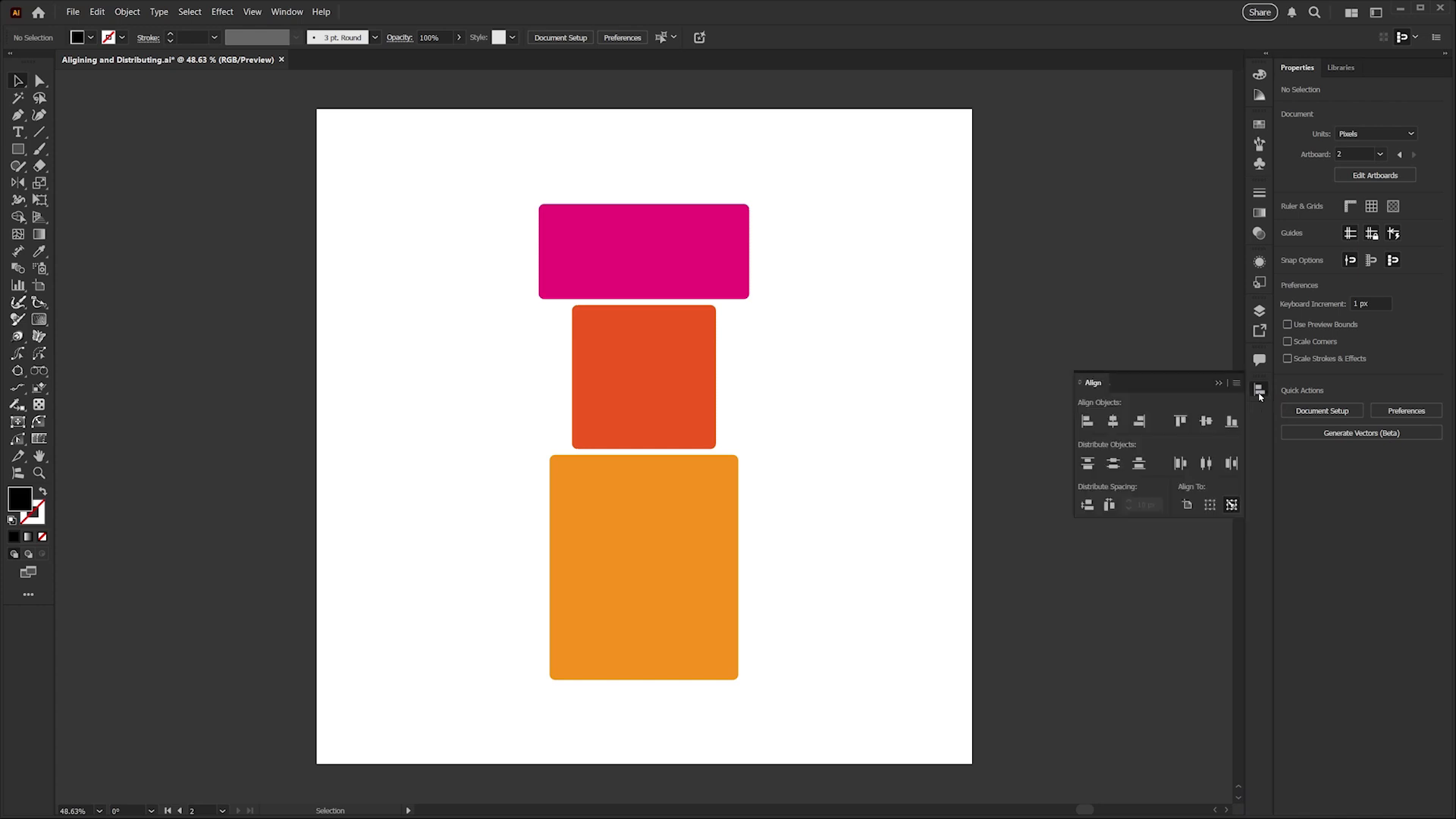